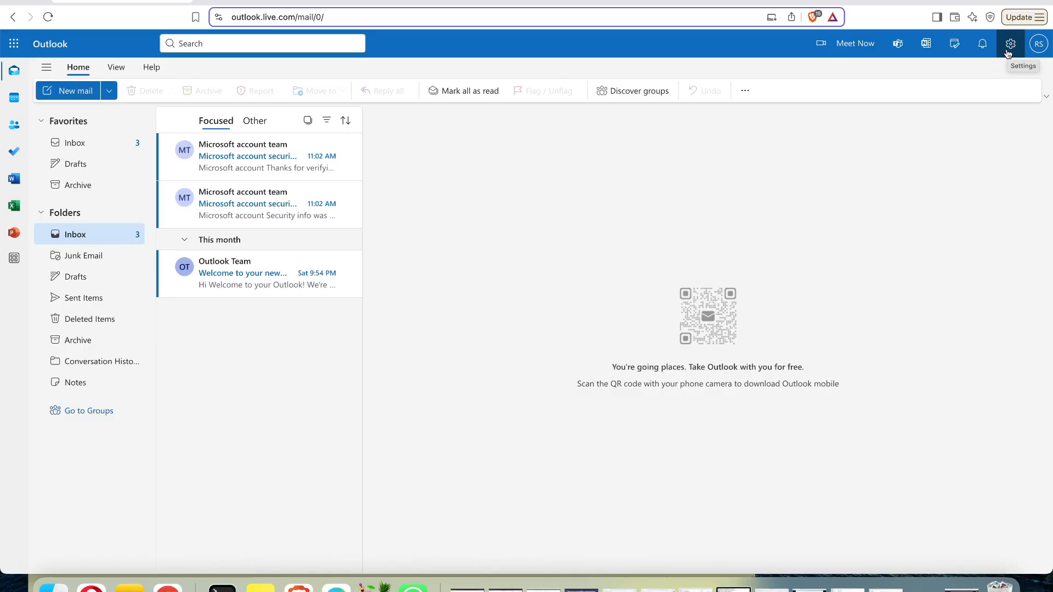
Step: Search settings for 'sign' and open the Email signature editor
click(1010, 48)
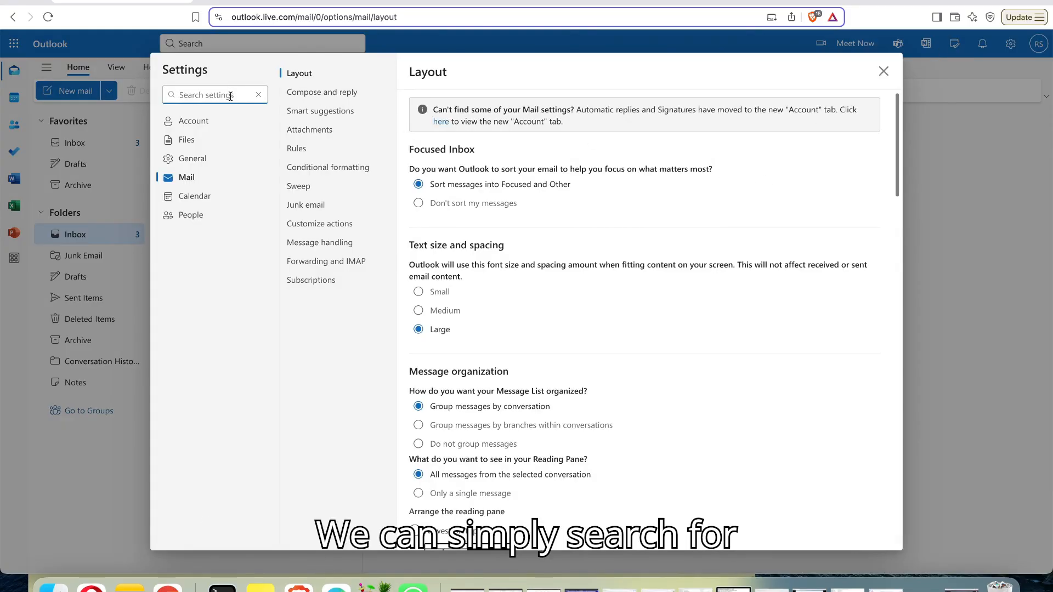
text(sign)
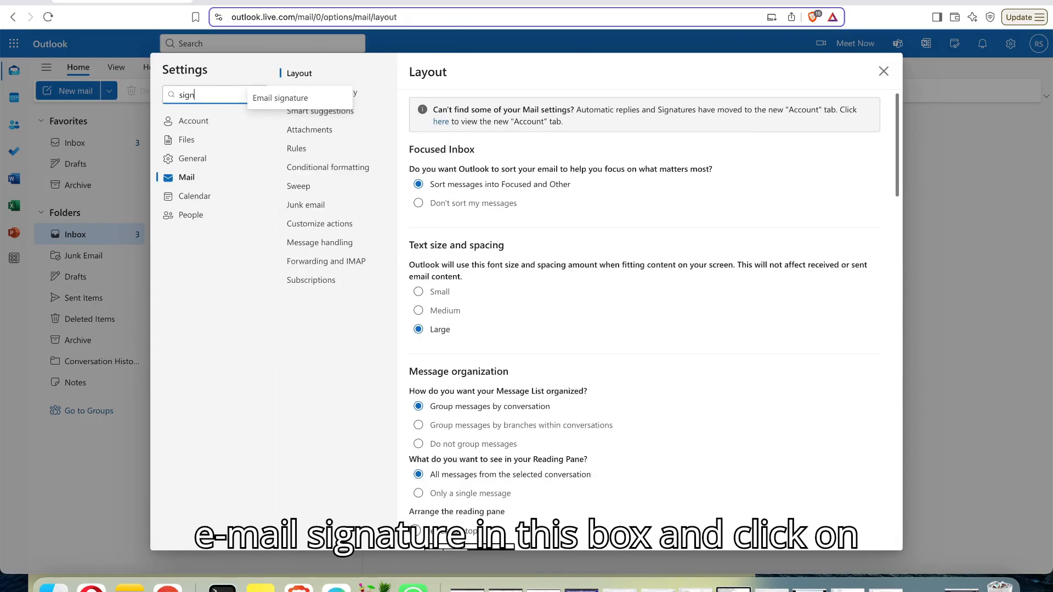
click(286, 99)
click(446, 225)
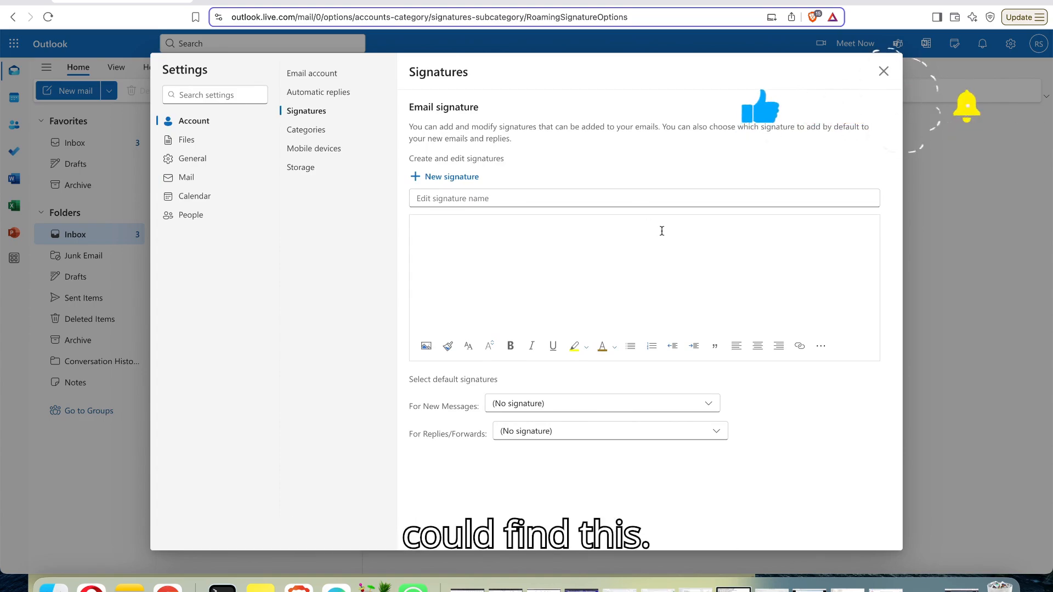
Step: Leave Settings without saving and start a new blank email
click(884, 71)
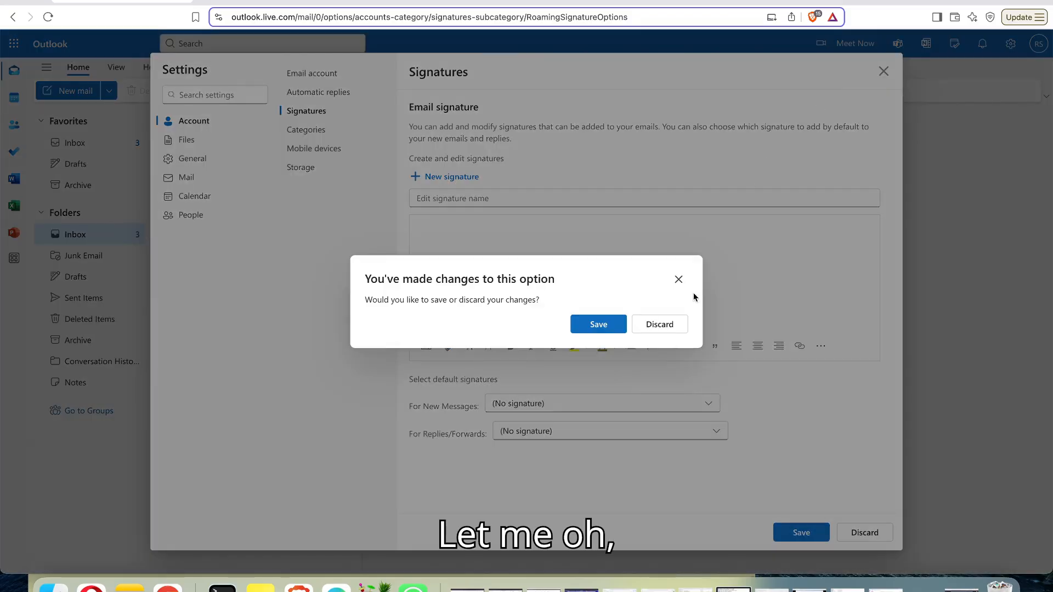
click(623, 325)
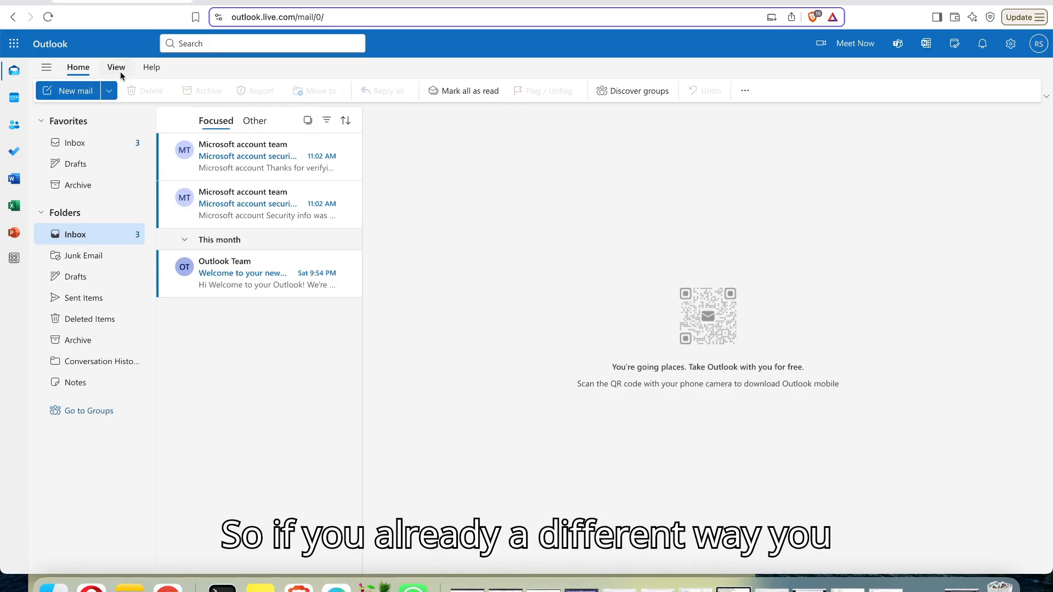
click(79, 94)
click(444, 205)
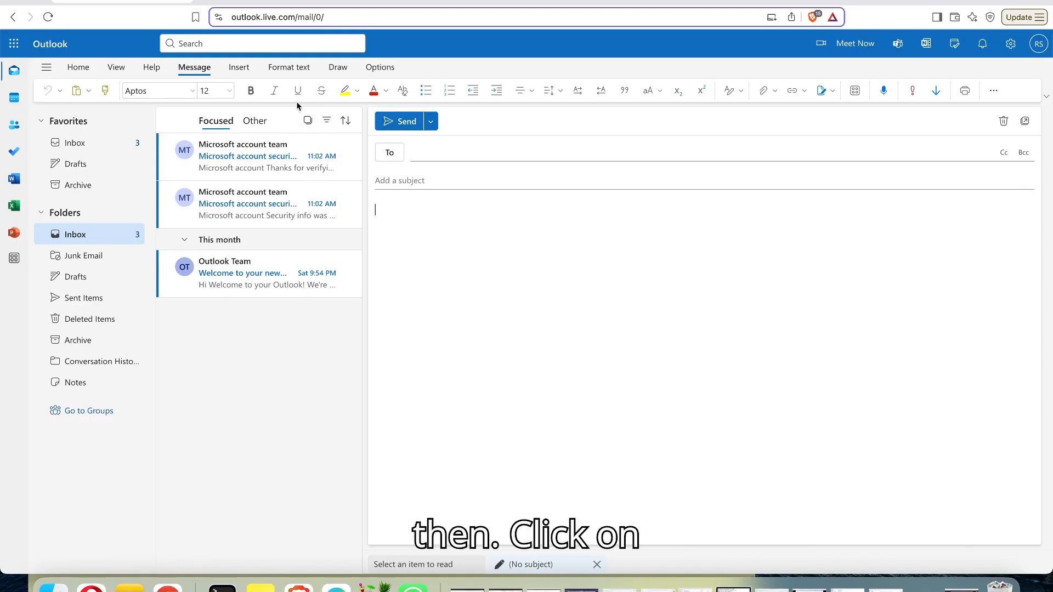
Step: Reopen the signature settings from the new message's Insert > Signature menu
click(239, 69)
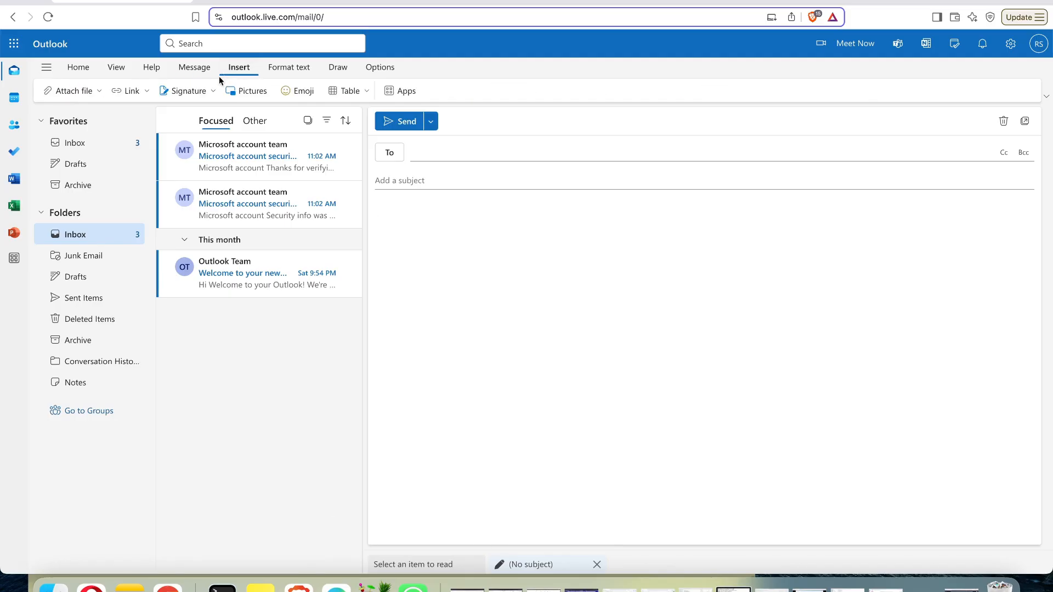
click(212, 91)
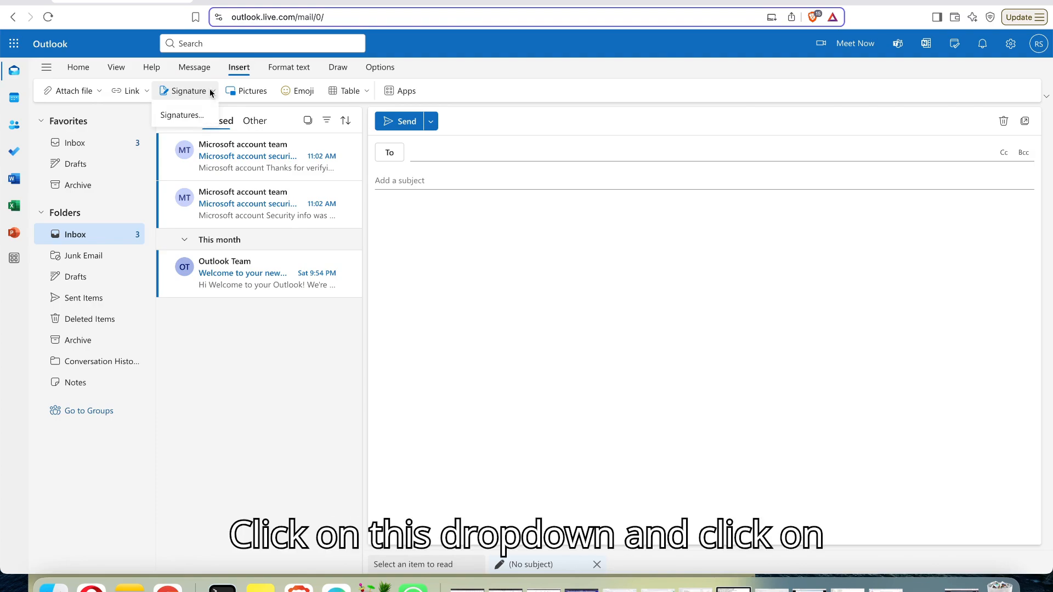
click(198, 115)
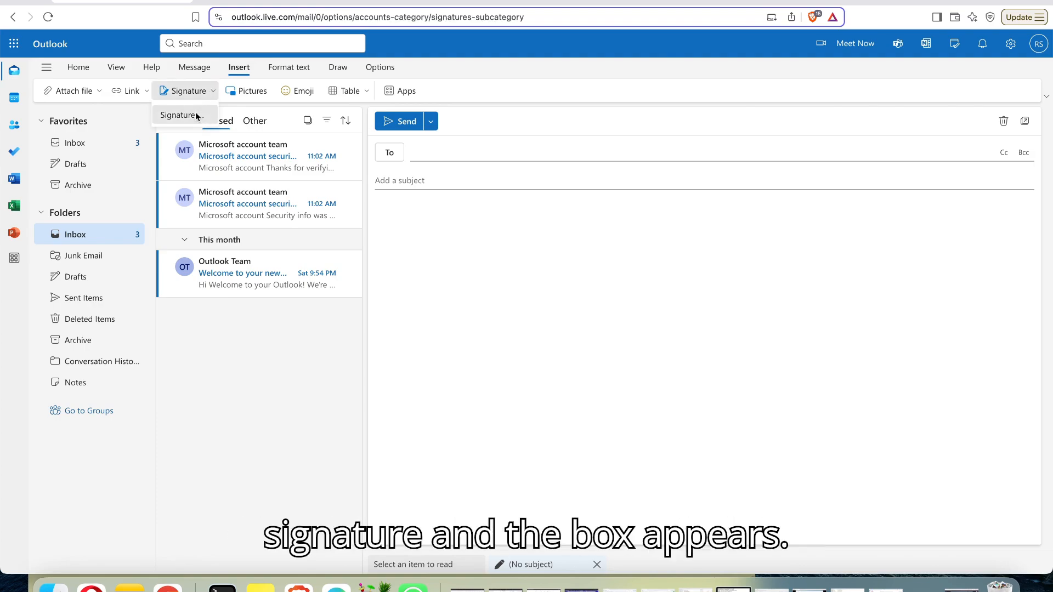
click(481, 242)
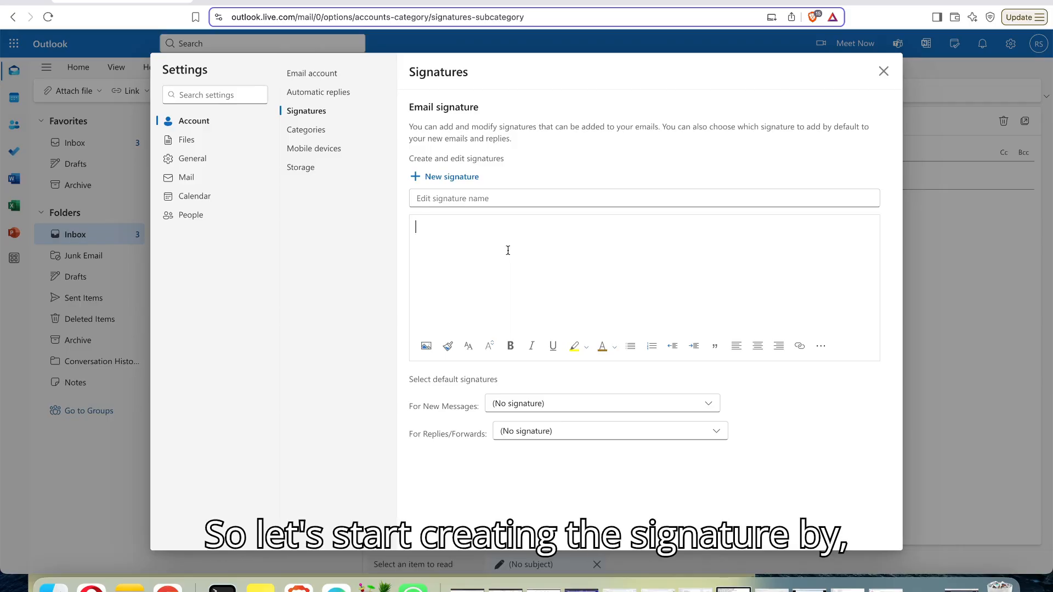
Step: Create a new signature named 'Business'
click(528, 198)
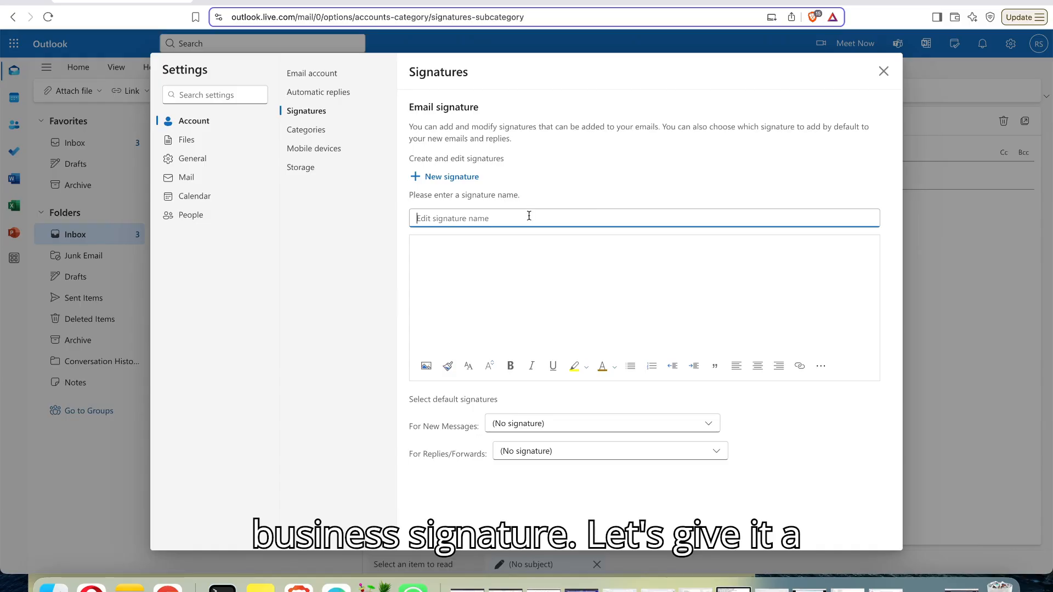
text(Busines)
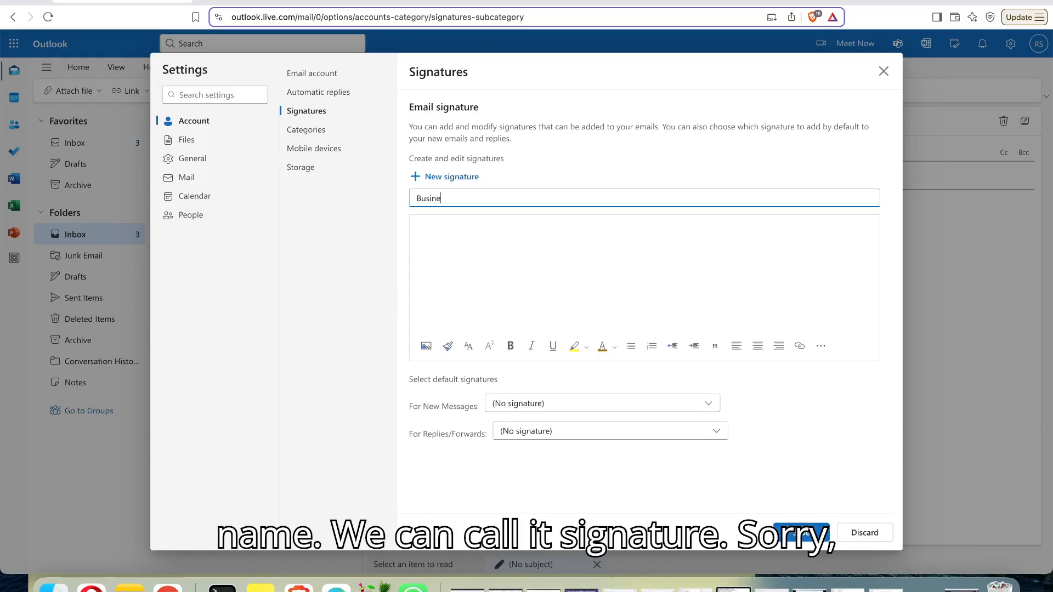
key(BackSpace)
key(BackSpace)
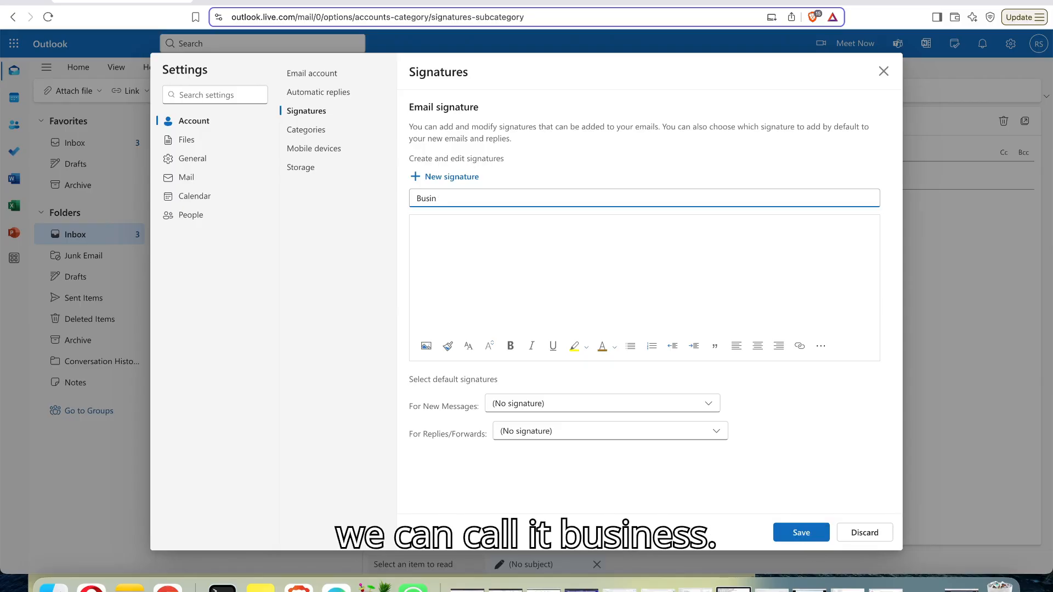
text(ess)
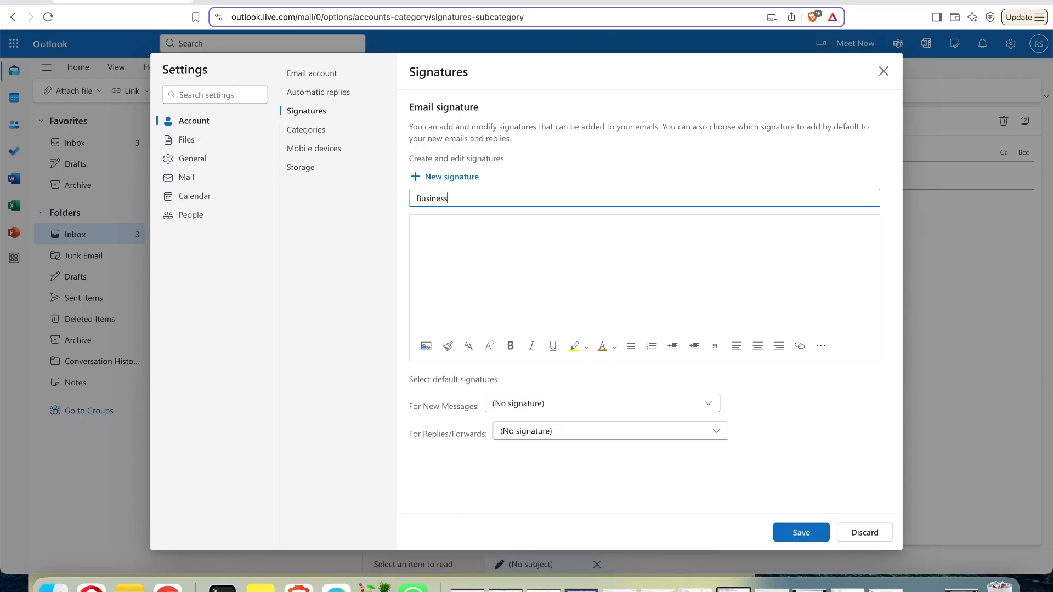
Step: Type the person's name and a 'CEO' title line ending in the company name with 'LLC'
click(532, 238)
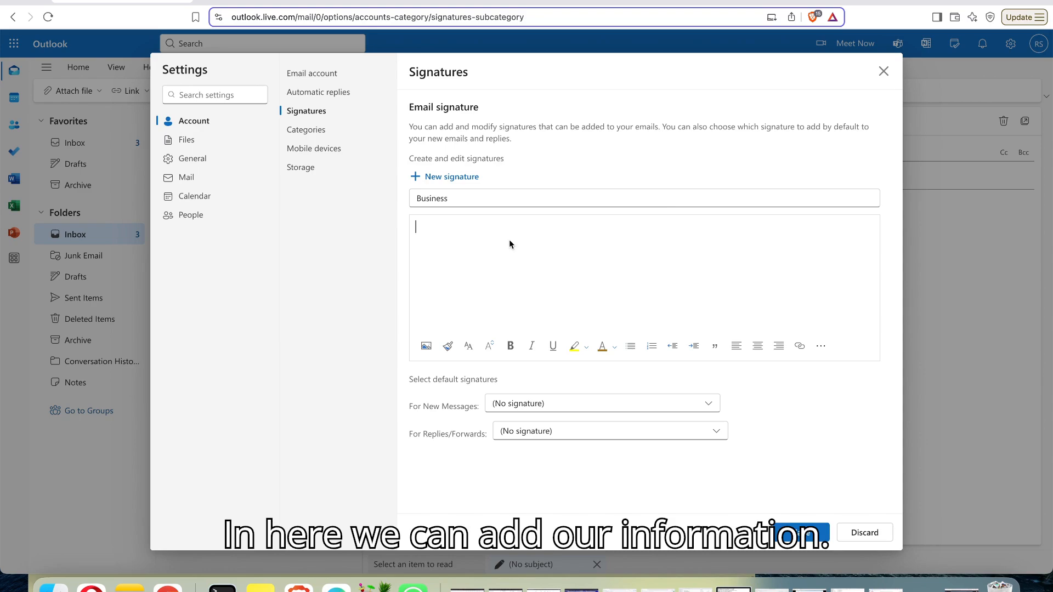
key(Caps_Lock)
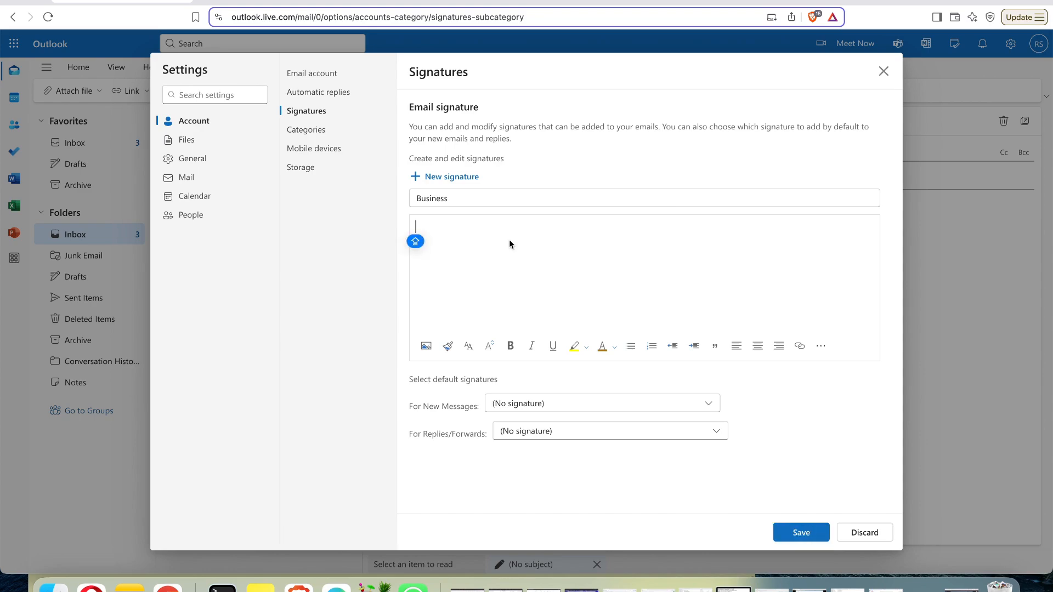
key(Return)
text(CEO)
key(Caps_Lock)
text(, )
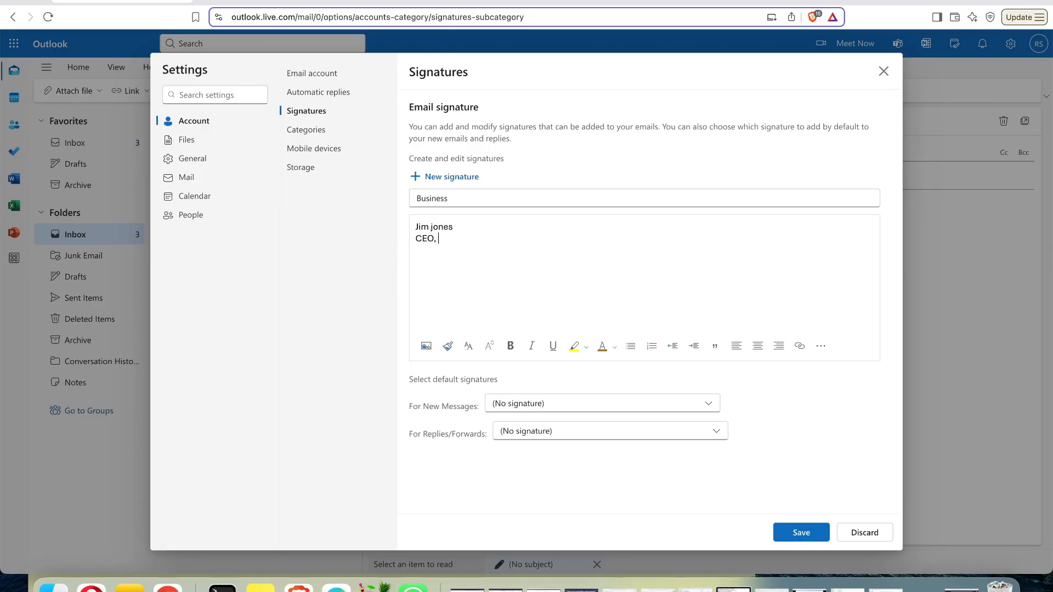
key(Caps_Lock)
text(Jones llC)
key(Caps_Lock)
key(BackSpace)
key(BackSpace)
key(BackSpace)
text(llc)
key(BackSpace)
key(BackSpace)
key(BackSpace)
key(Caps_Lock)
text(LLC)
key(Caps_Lock)
Step: Add the address, phone, e-mail and website lines to the Business signature
key(Return)
text(Address: My address)
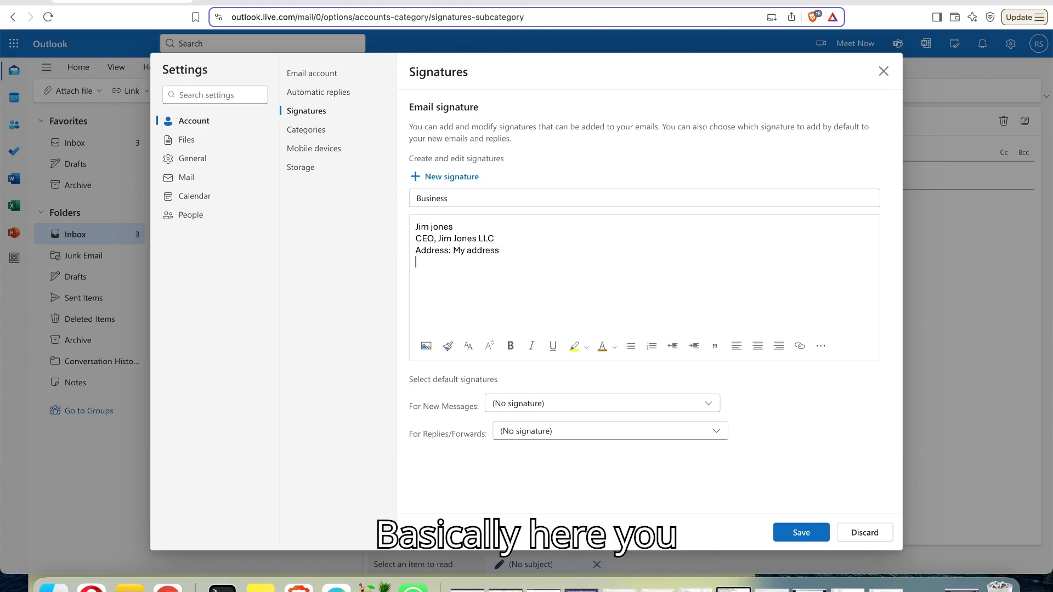
text(Phone)
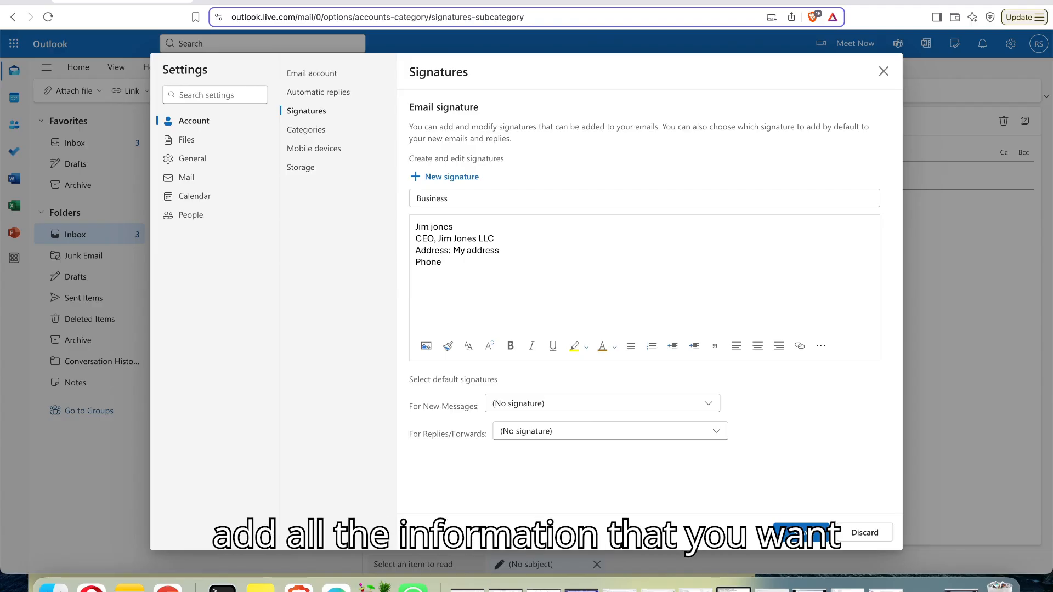
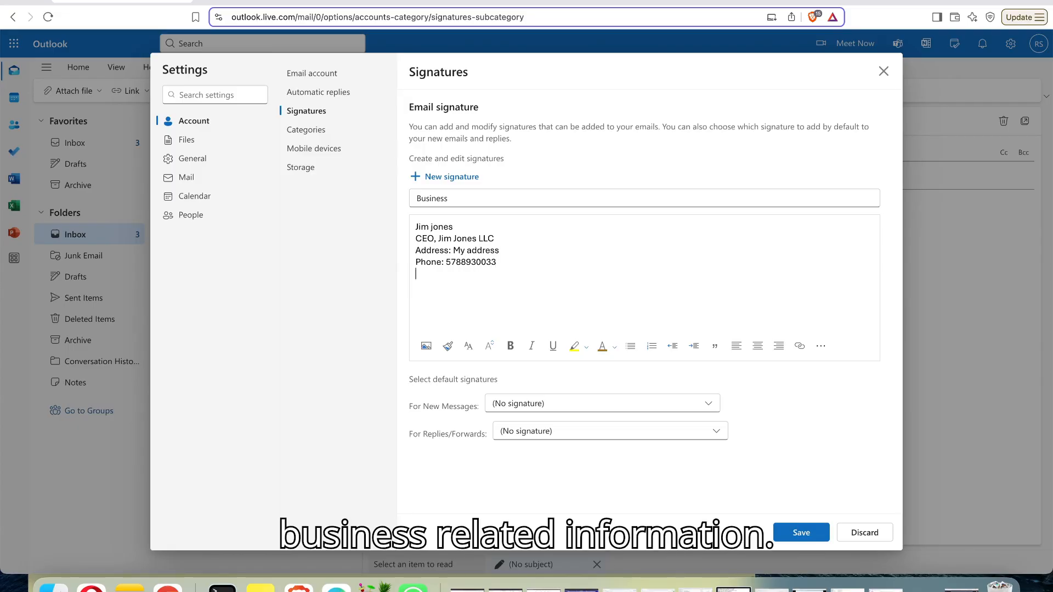
text(Email)
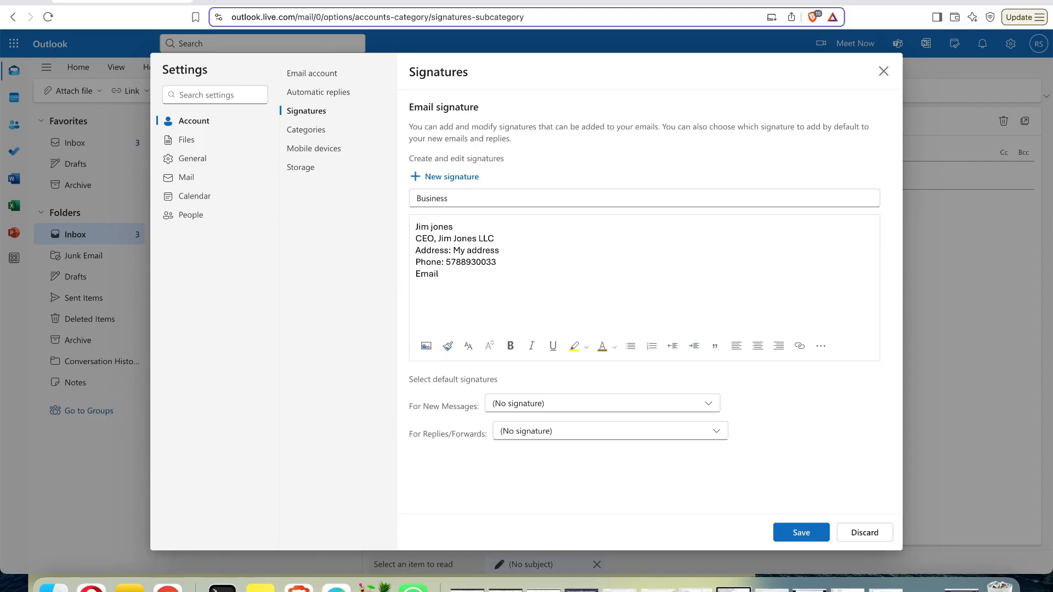
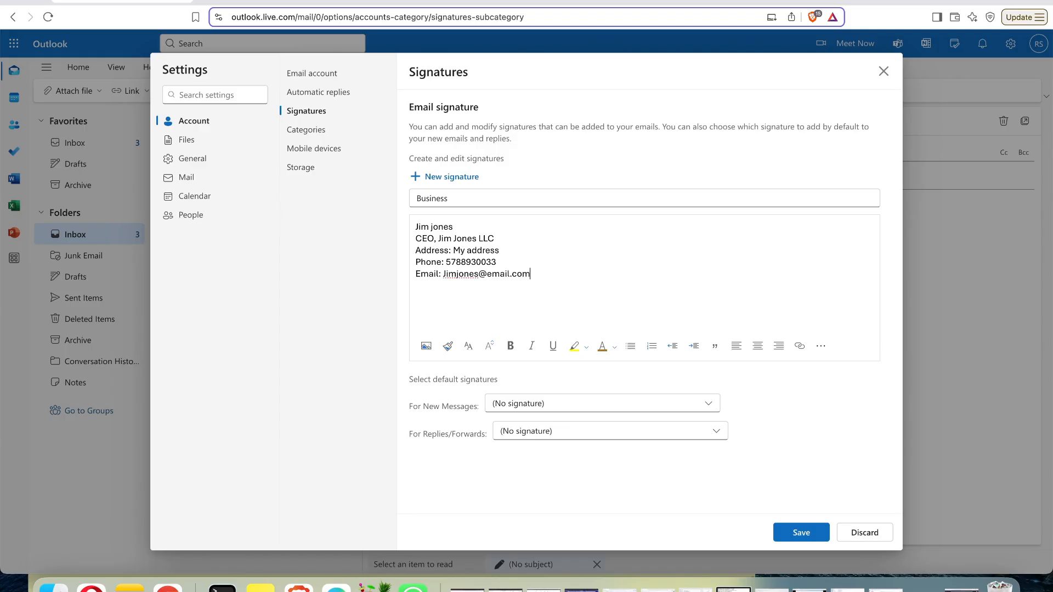
key(Return)
text(www.)
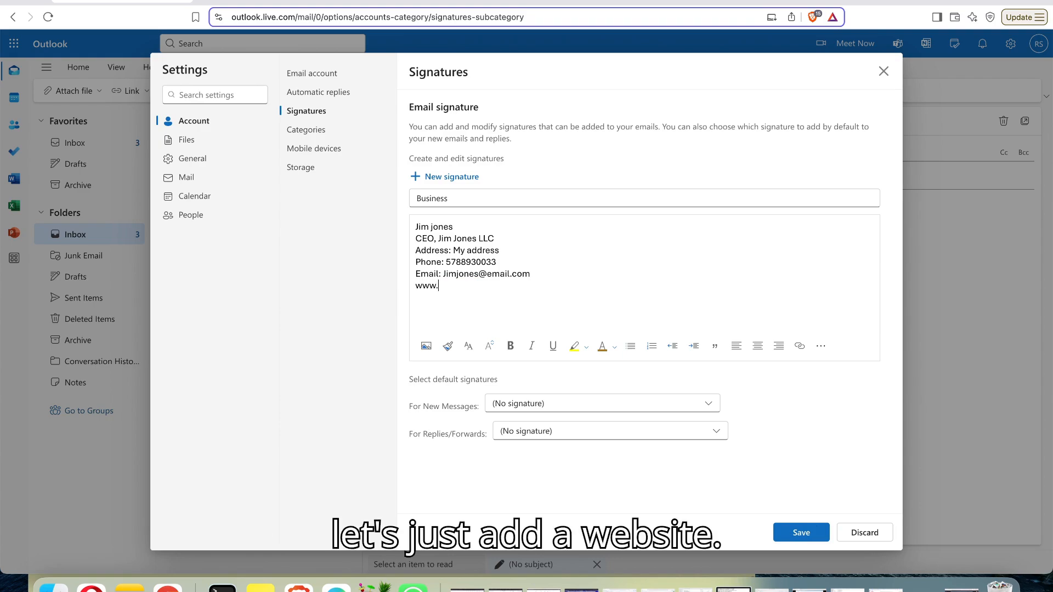
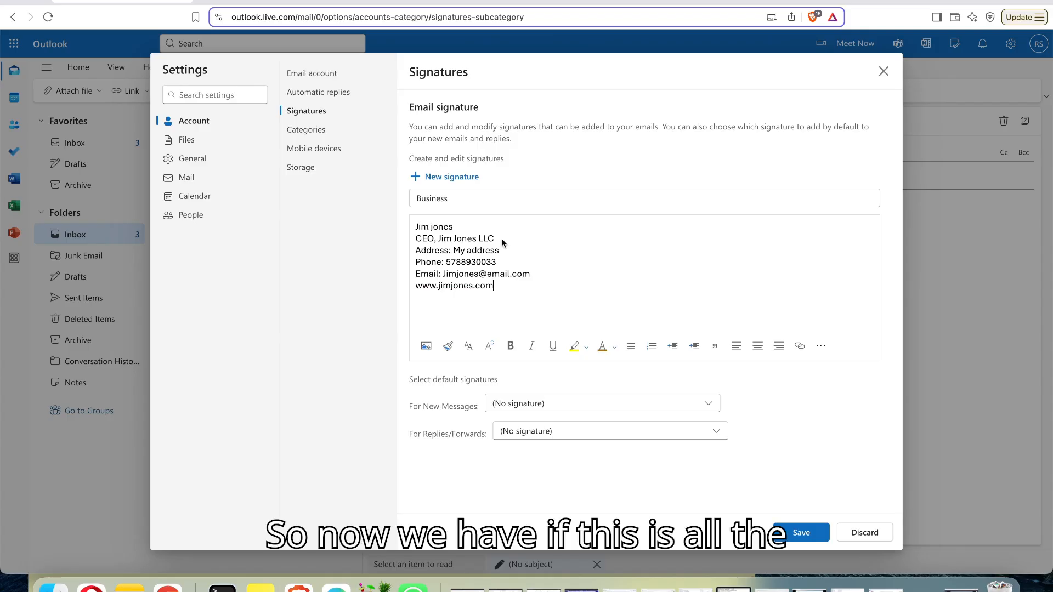
Step: Add a blank line above, then make the name light blue, bold Arial Black, size 18
click(501, 273)
click(416, 227)
key(Return)
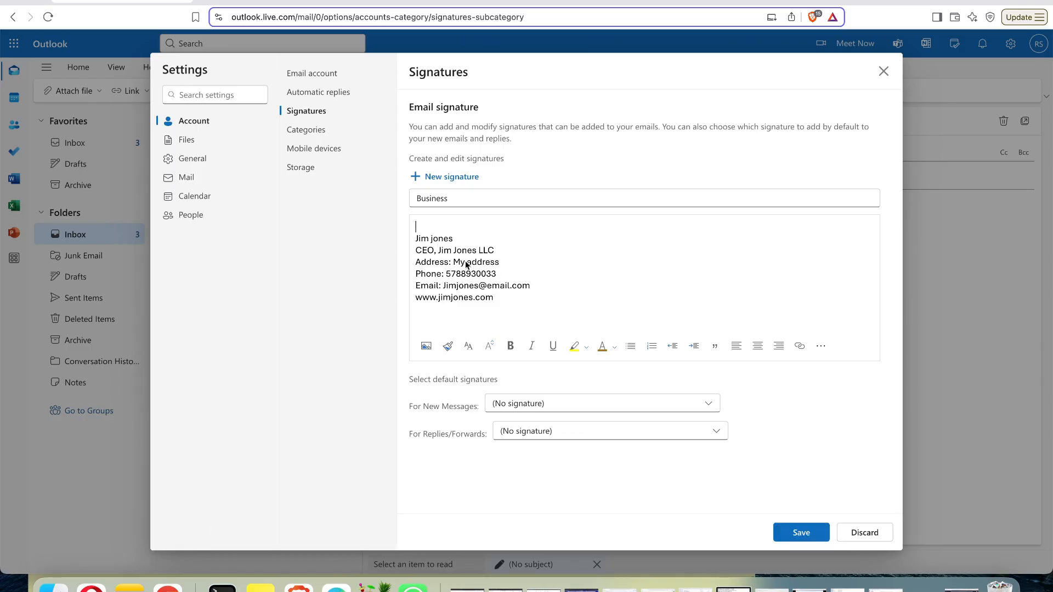
drag(507, 303, 408, 245)
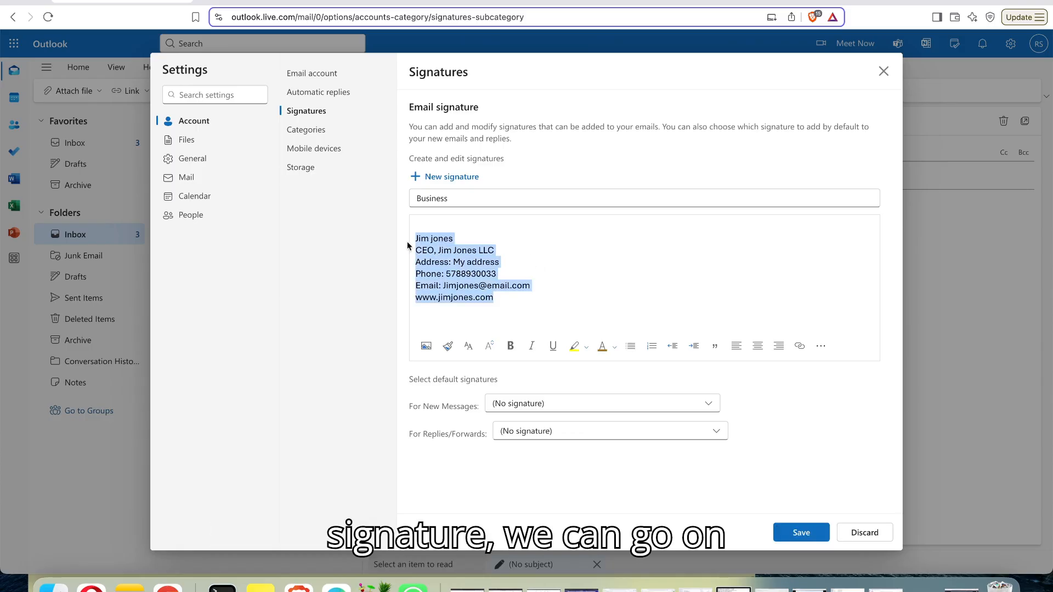
click(574, 291)
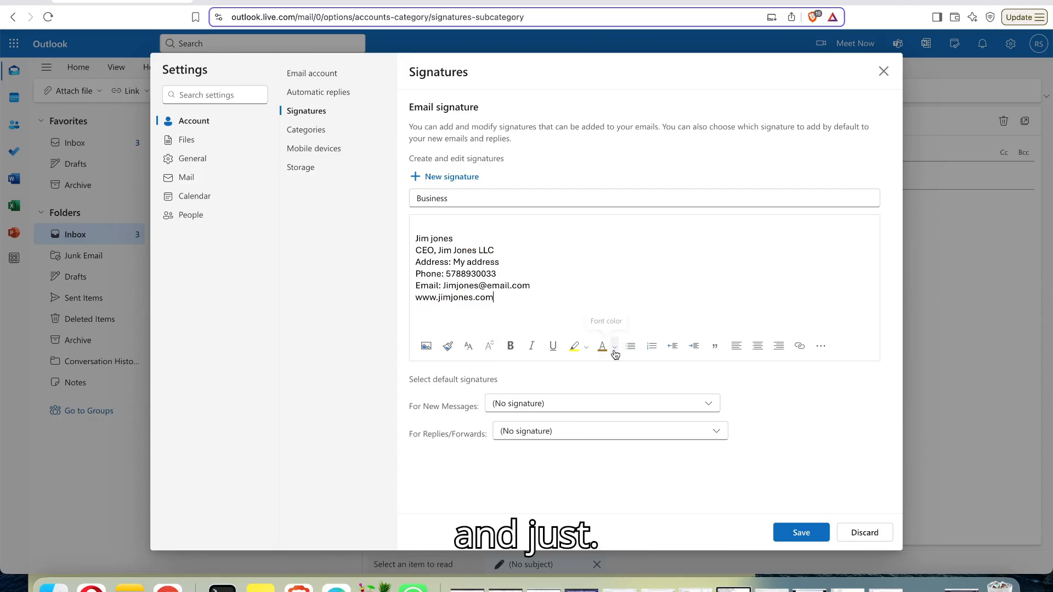
drag(464, 242, 407, 244)
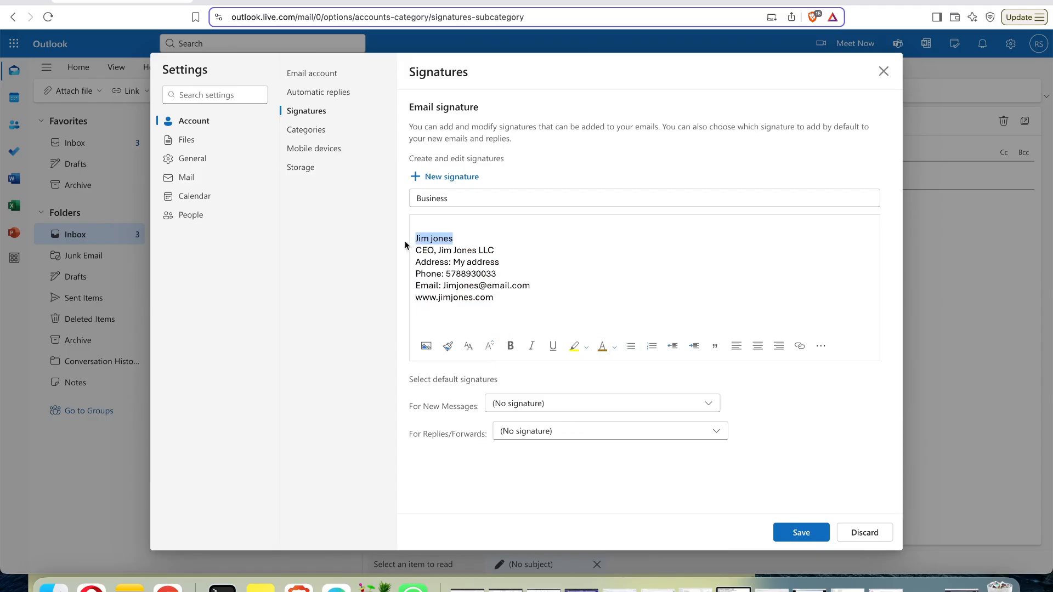
click(614, 347)
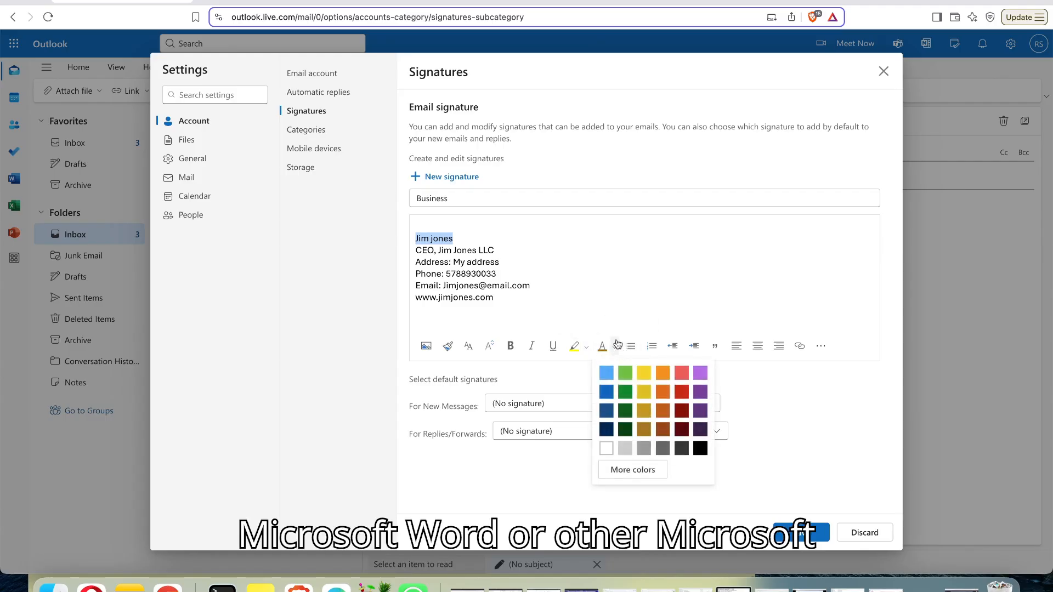
click(607, 379)
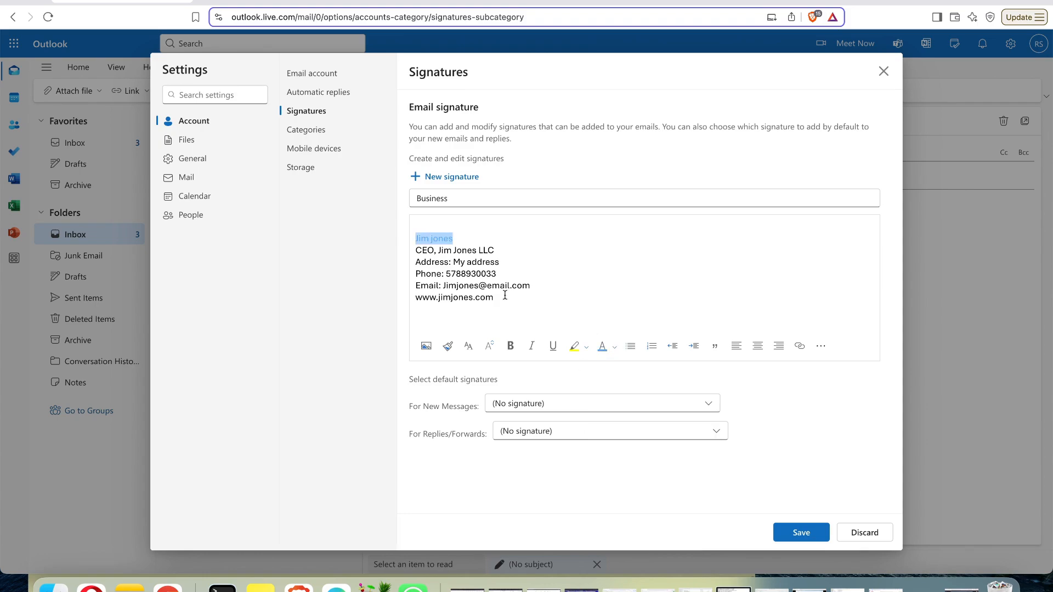
click(510, 345)
click(467, 346)
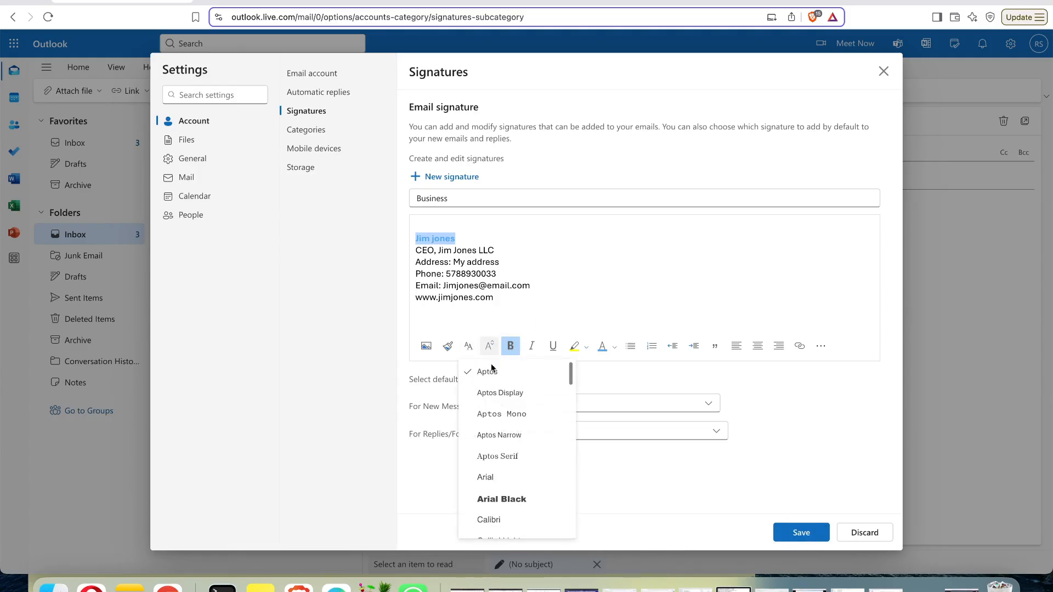
click(518, 498)
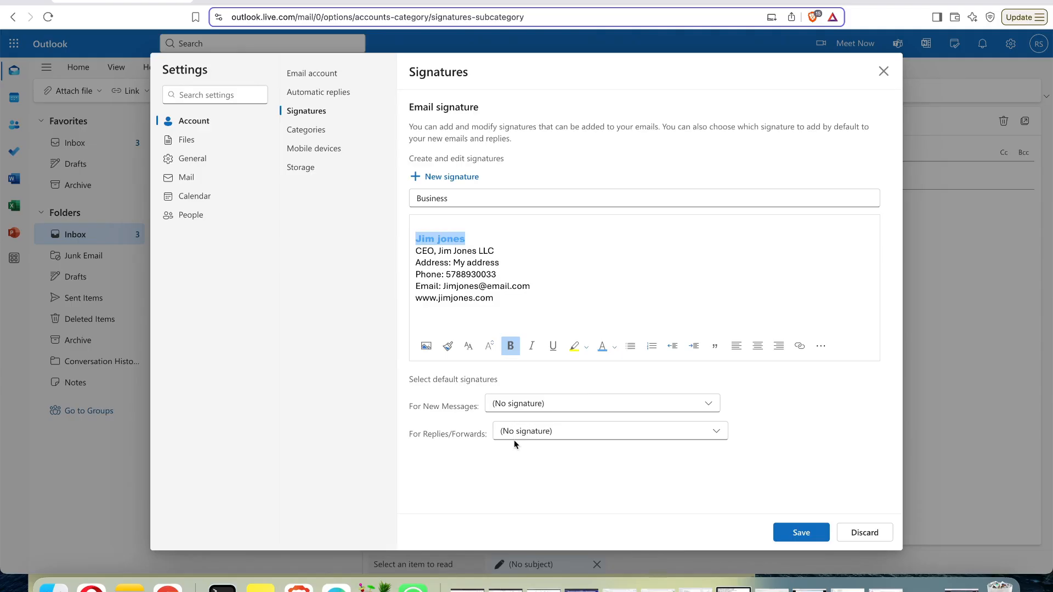
click(490, 345)
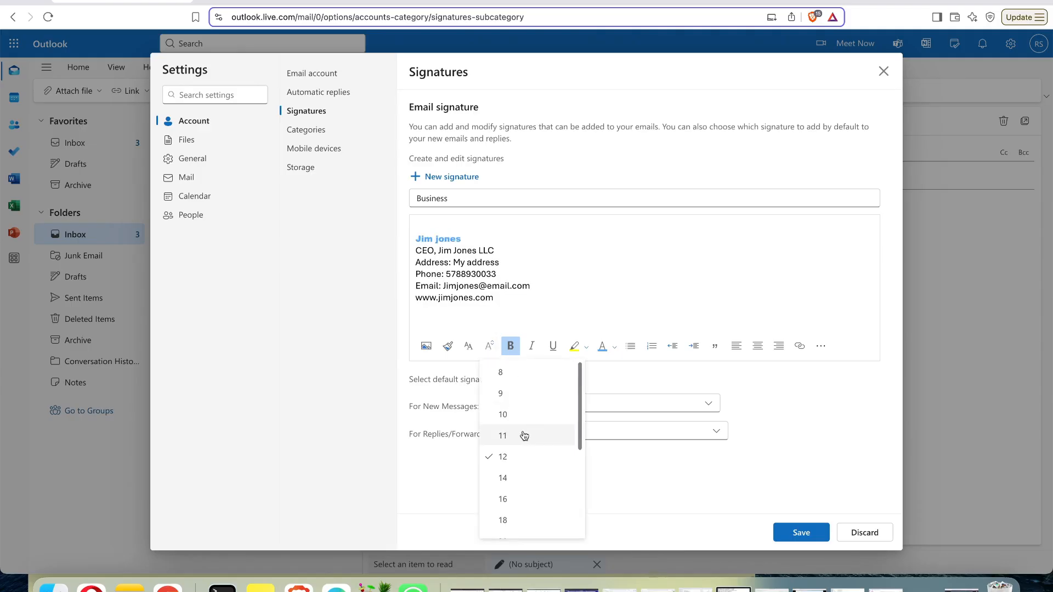
click(516, 515)
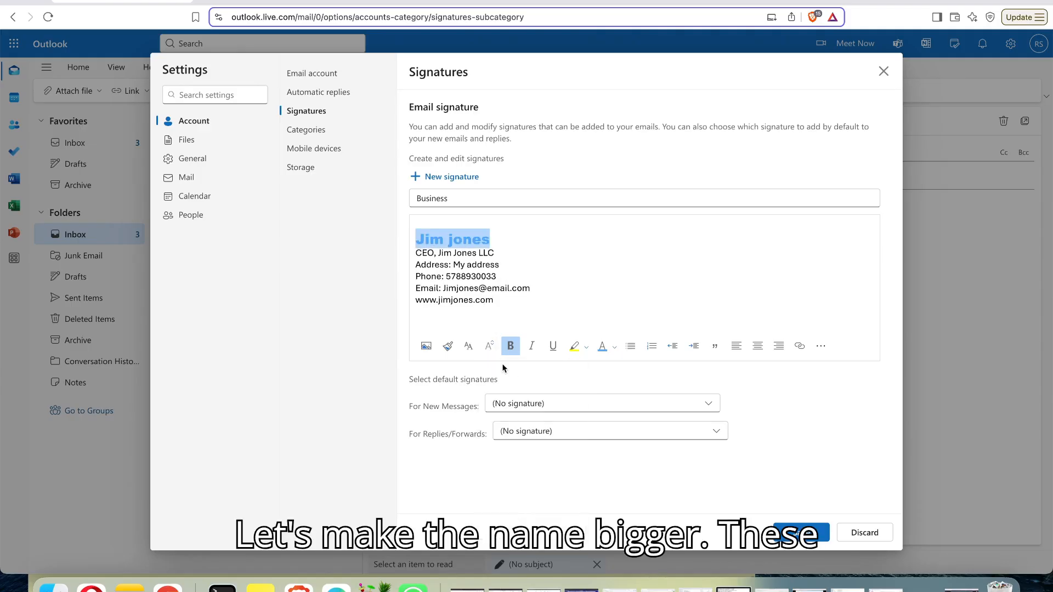
click(502, 247)
Step: Make the remaining signature lines bold, size 10 and orange
drag(496, 300, 415, 252)
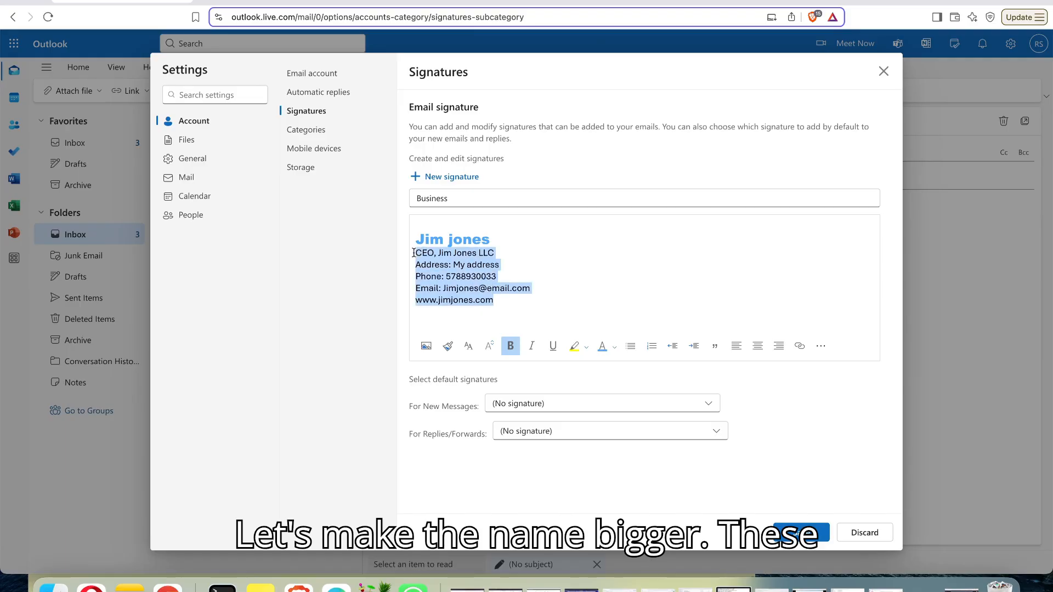
click(510, 346)
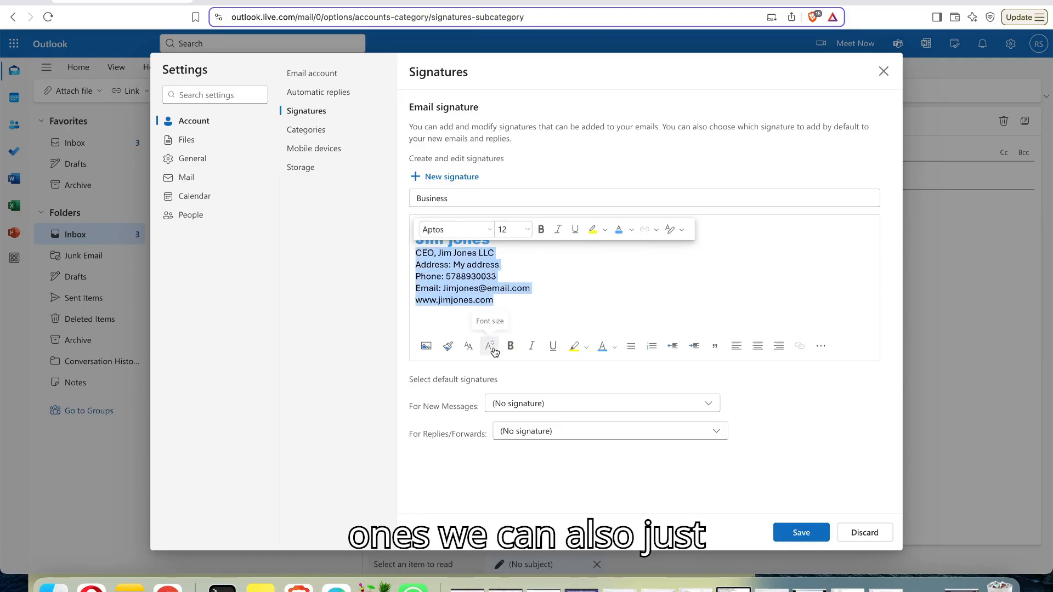
click(508, 346)
click(488, 349)
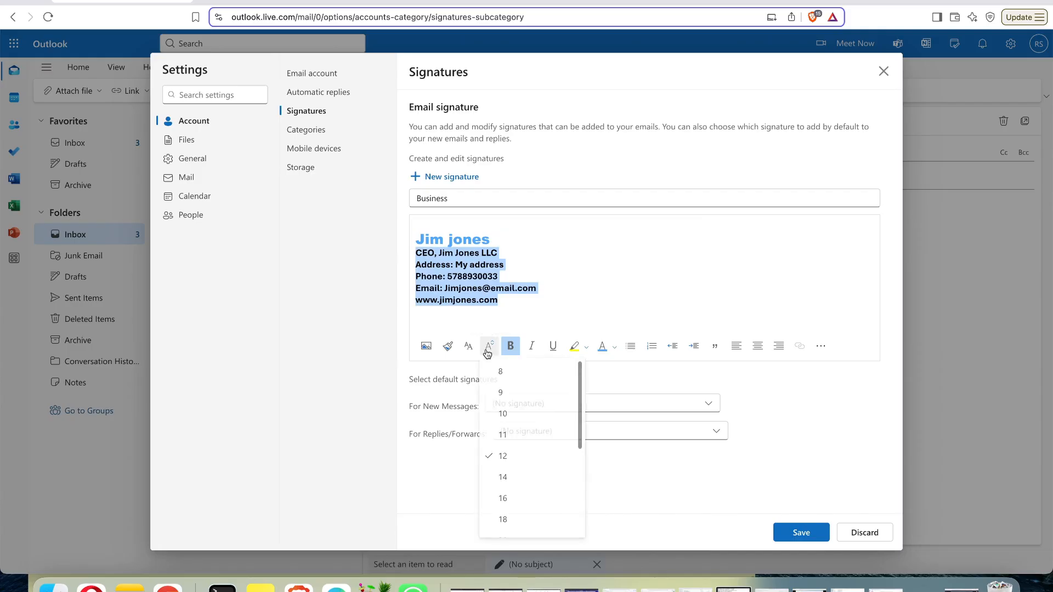
click(509, 414)
click(618, 349)
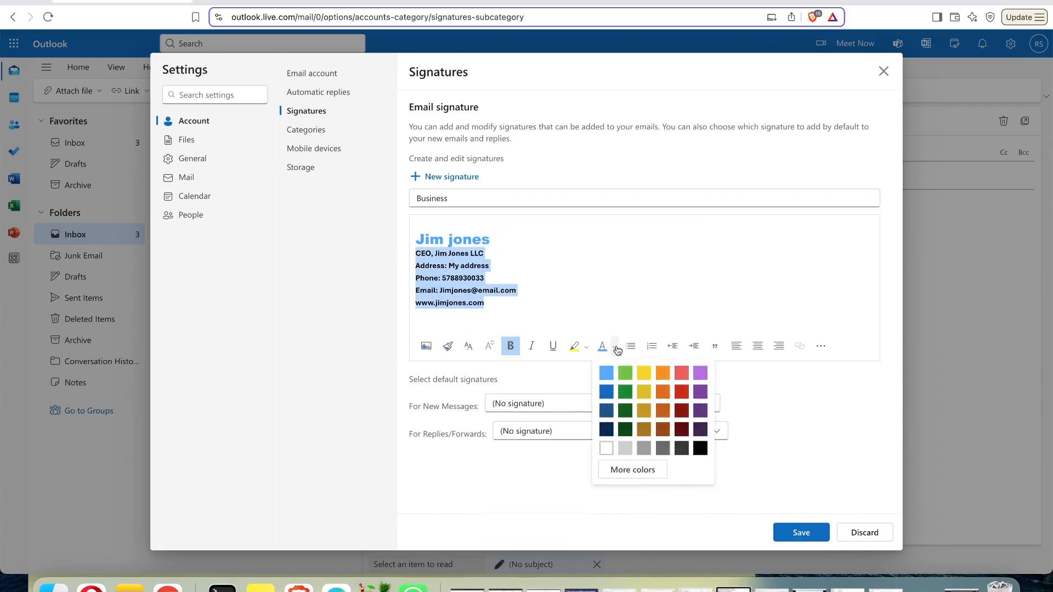
click(656, 371)
click(552, 303)
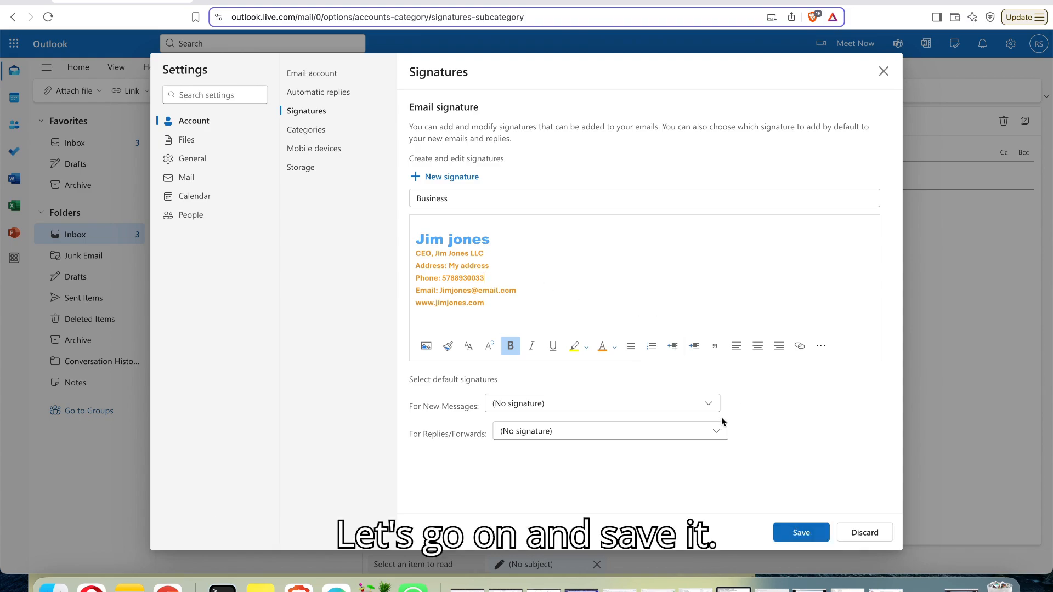
Step: Save the Business signature and close Settings
click(793, 531)
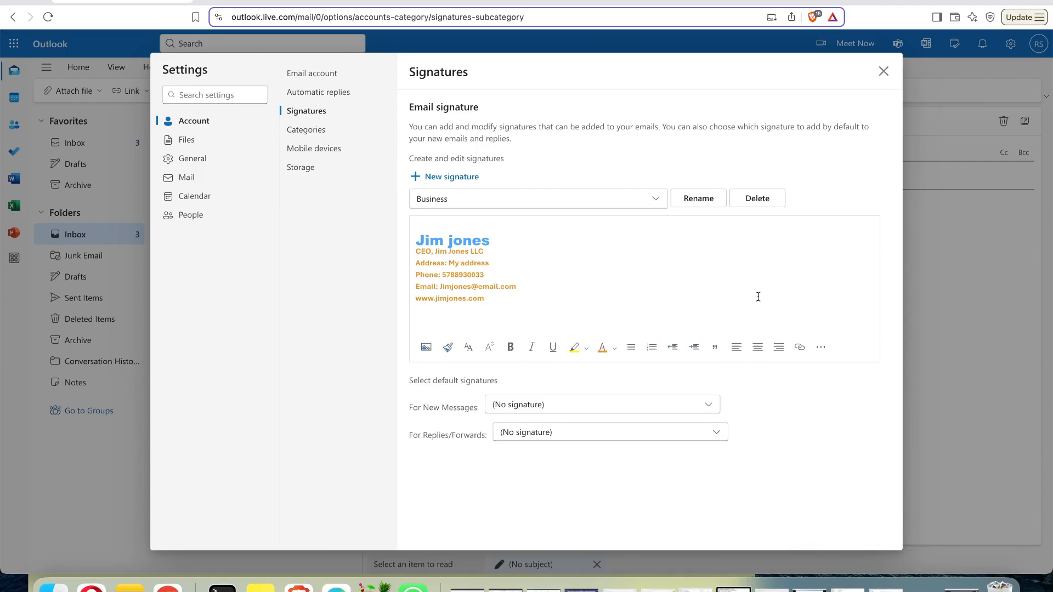
click(881, 72)
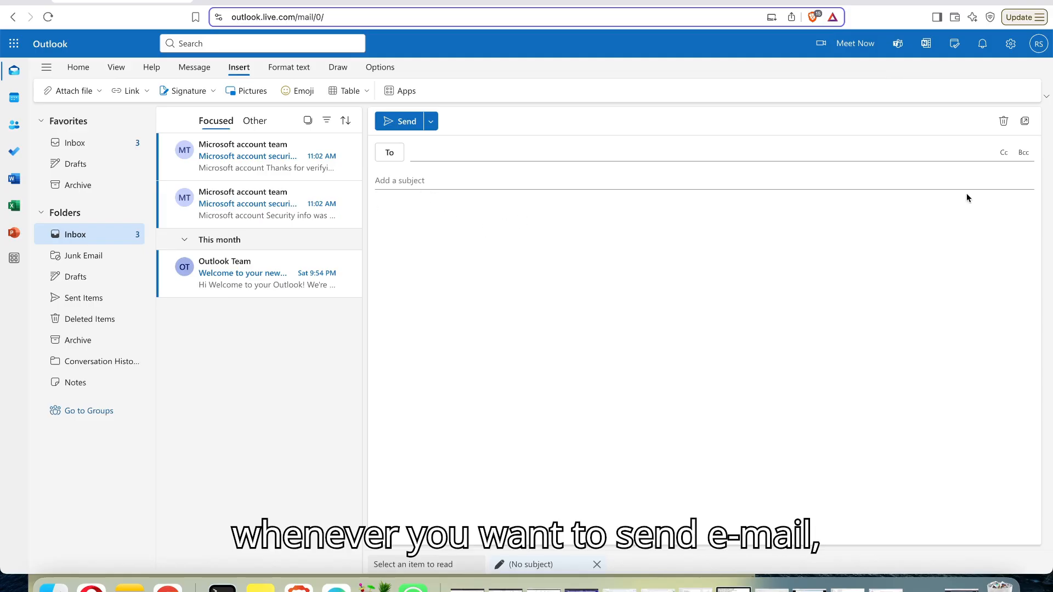
Step: Discard the draft, start a new email and insert the Business signature into its body
click(1004, 122)
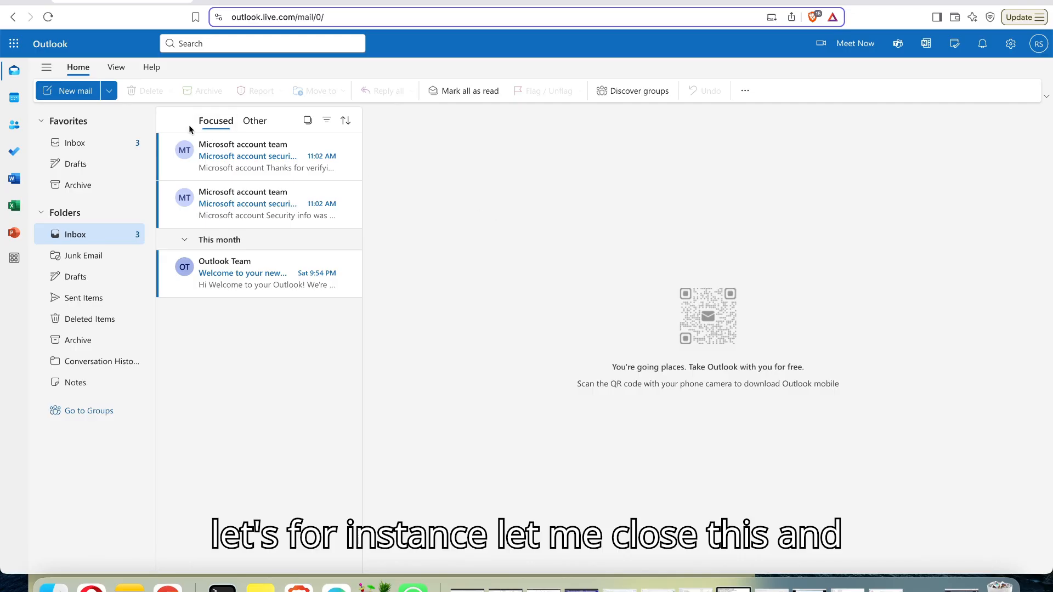
click(76, 93)
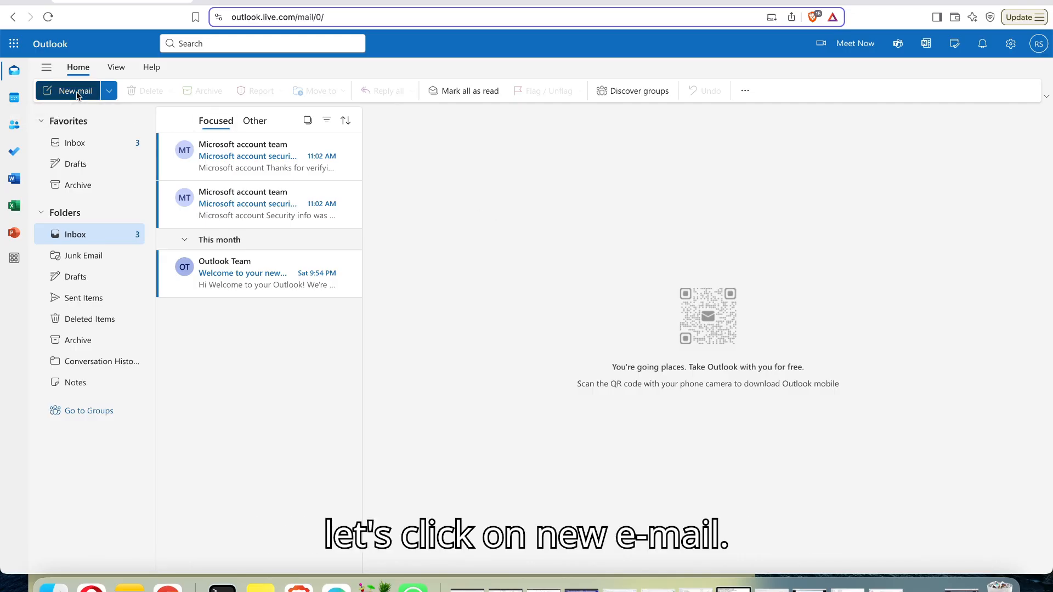
click(470, 214)
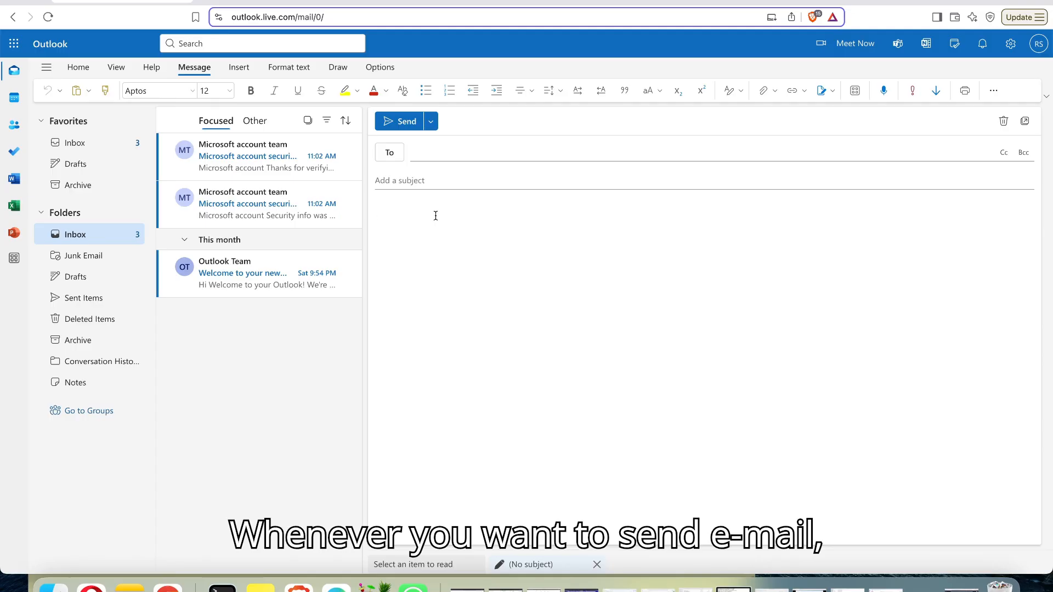
click(239, 68)
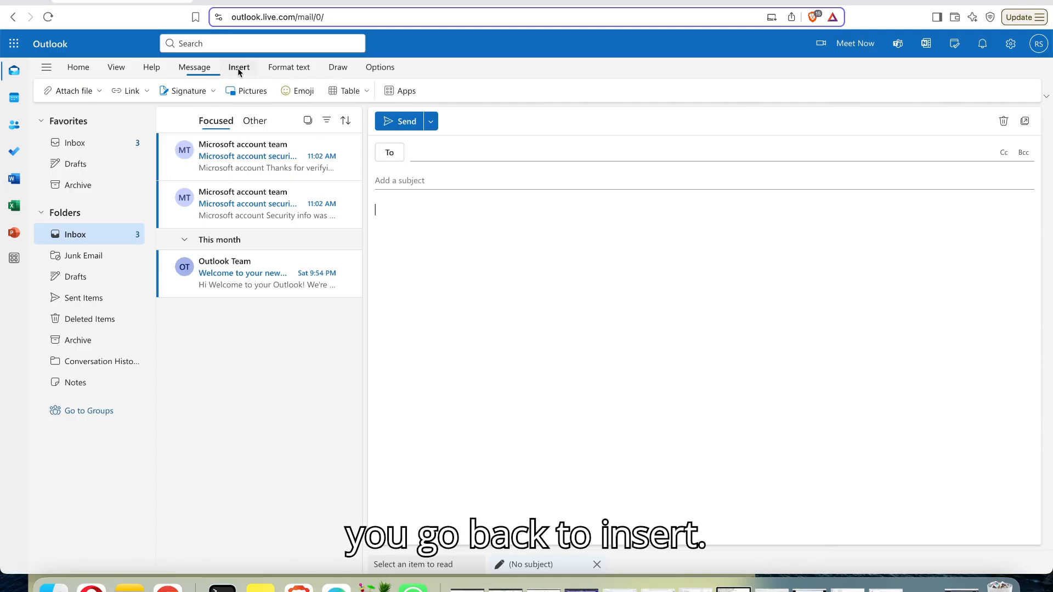
click(213, 89)
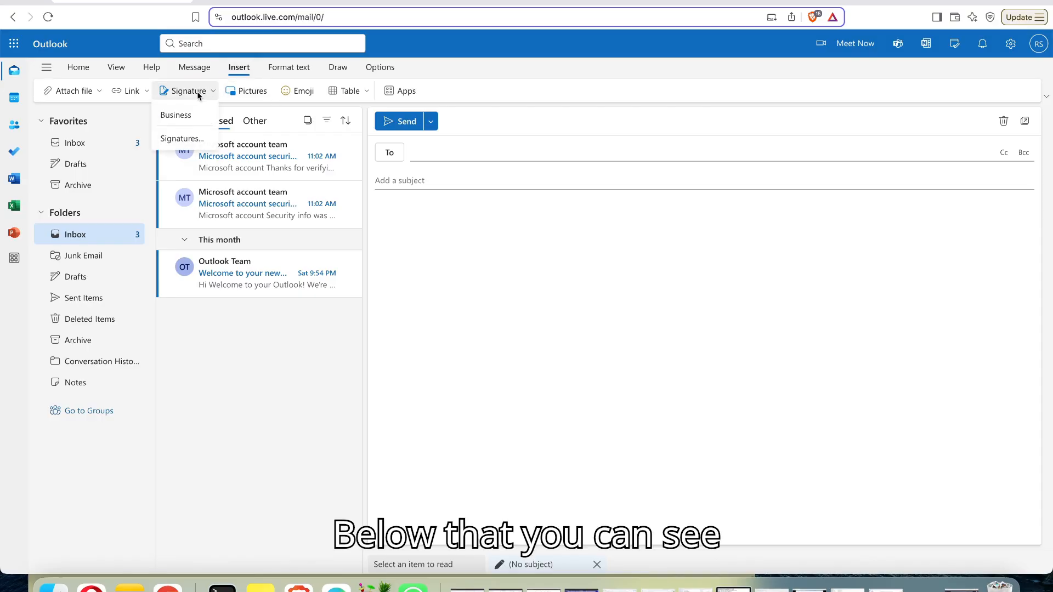
click(187, 119)
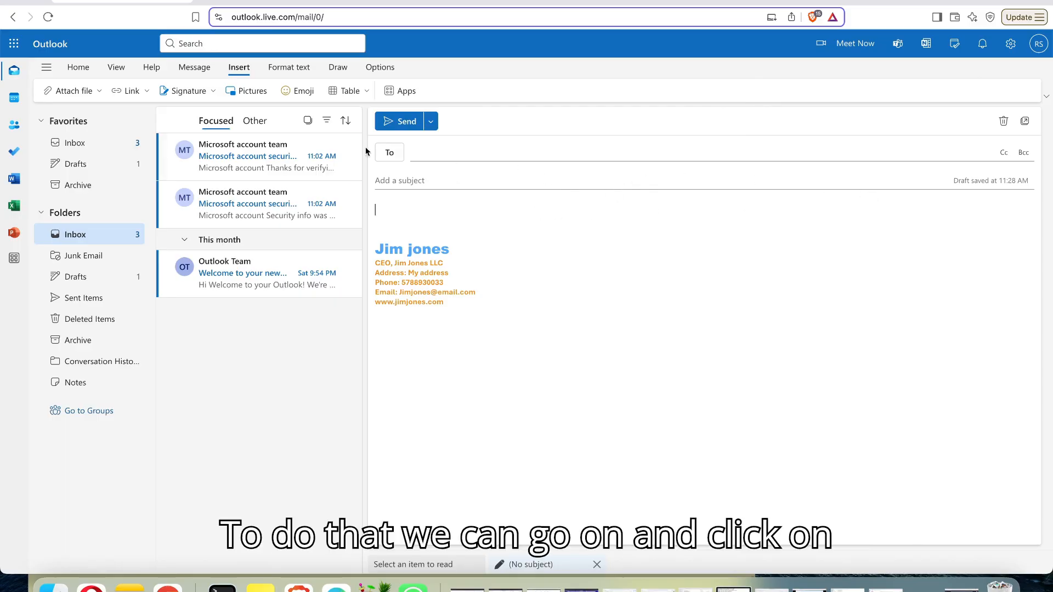
Step: Create a new signature named 'Friends' from Insert > Signature > Signatures
click(210, 90)
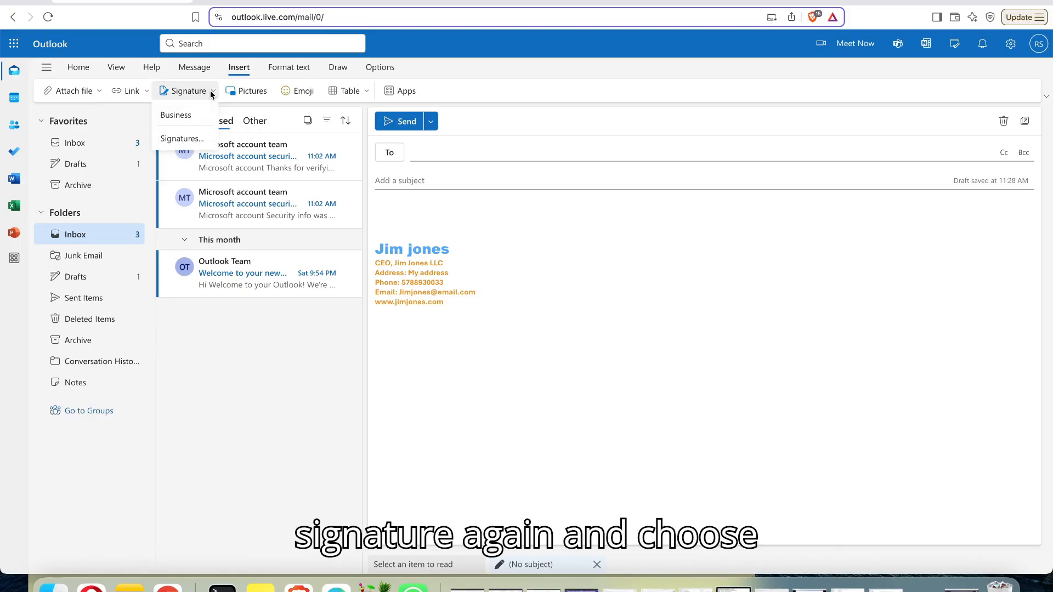
click(183, 139)
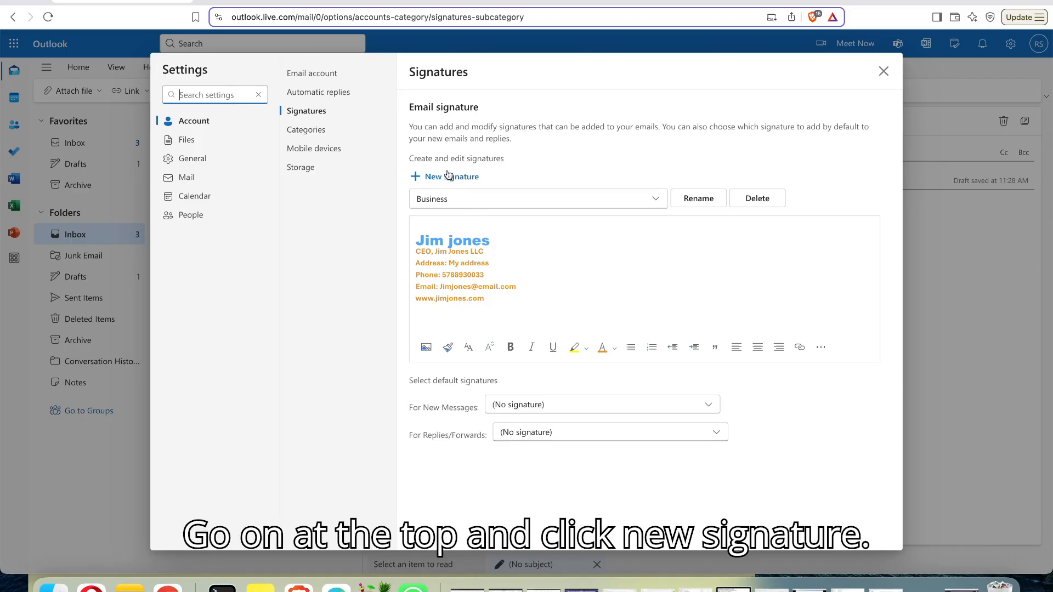
click(447, 178)
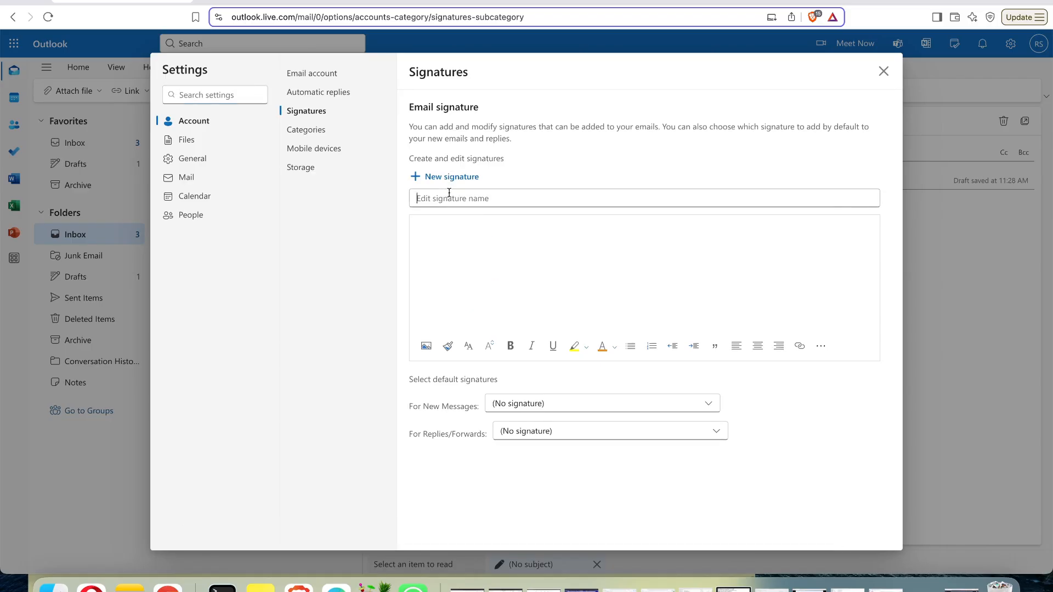
text(Fr)
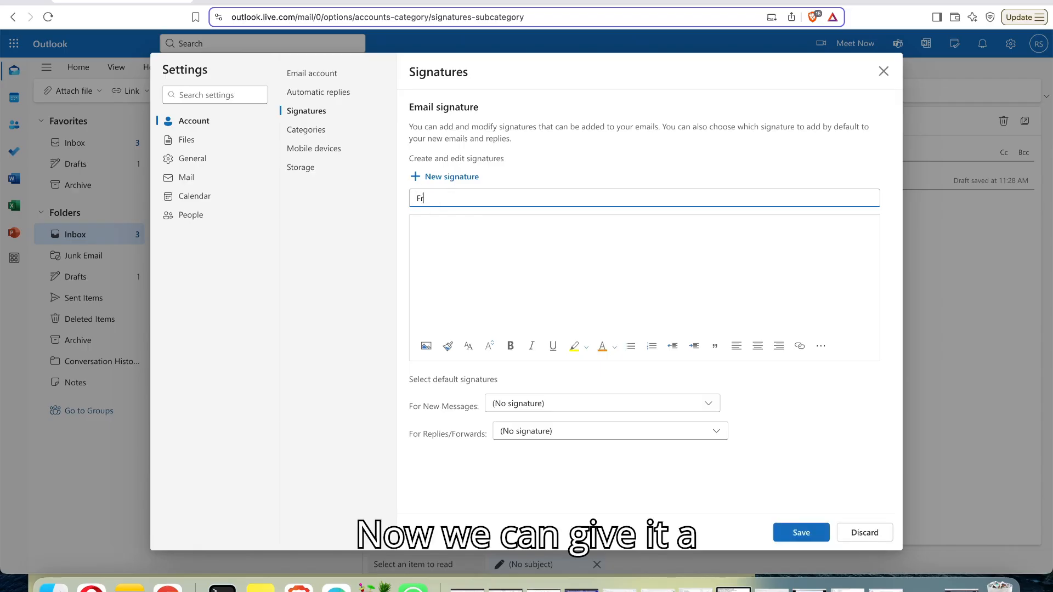
text(iend)
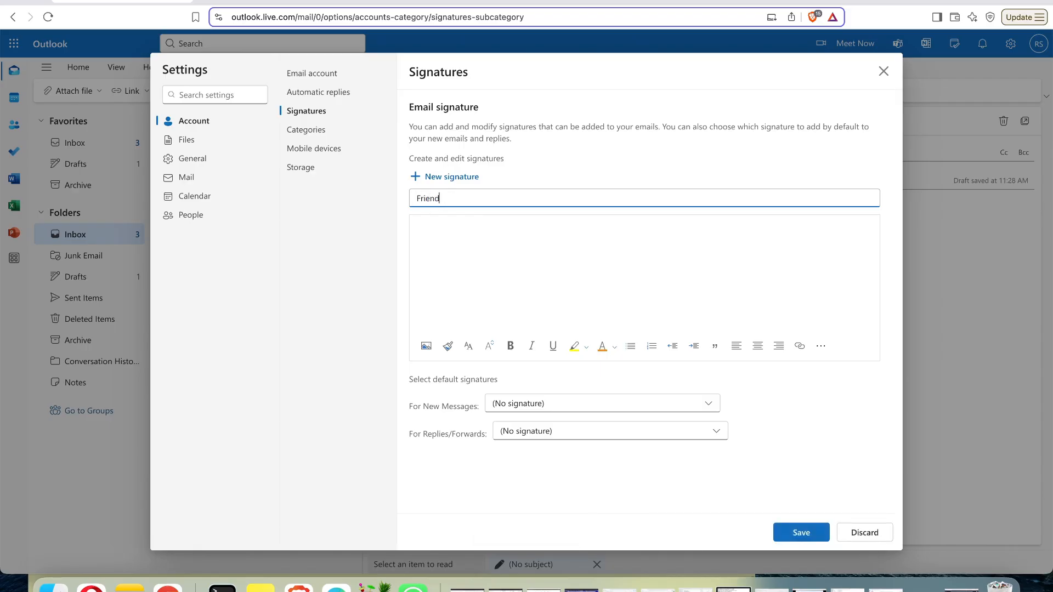
text(s)
click(478, 241)
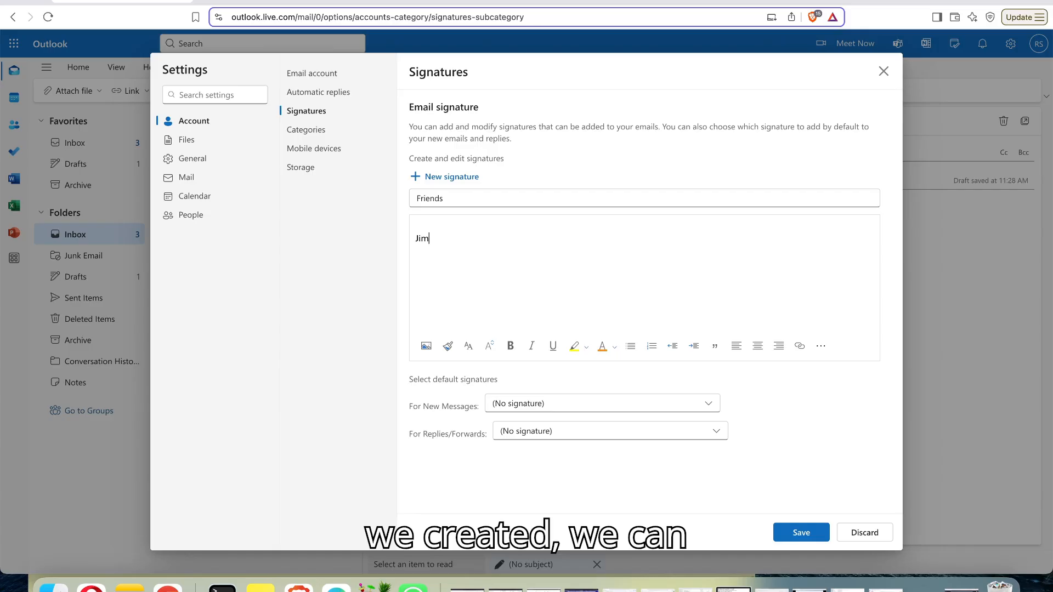
Step: Add Address, Phone and Email lines below the name in the Friends signature
key(Return)
text(adr)
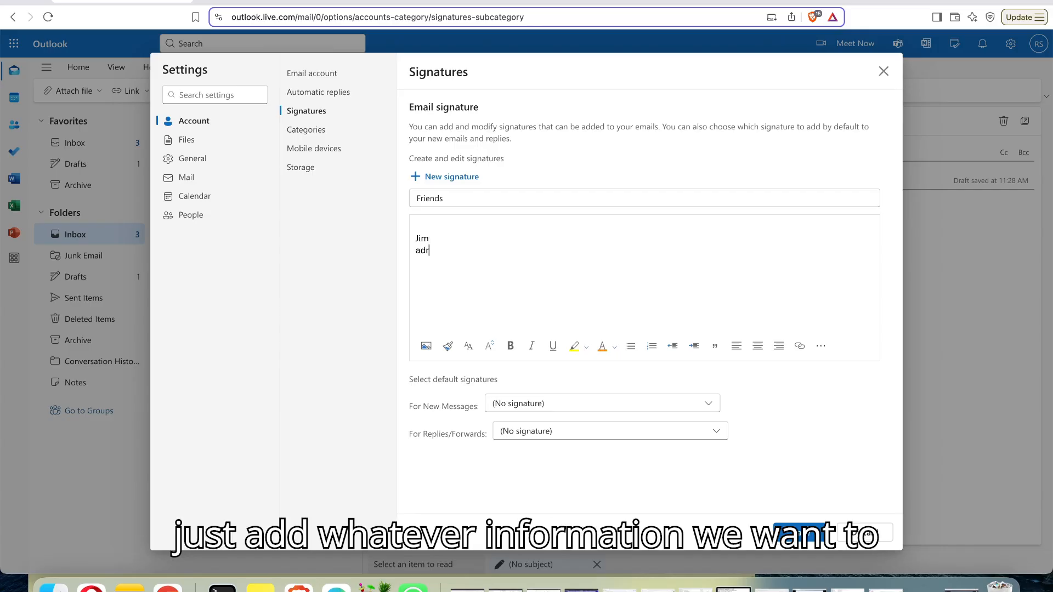
text(ddress:)
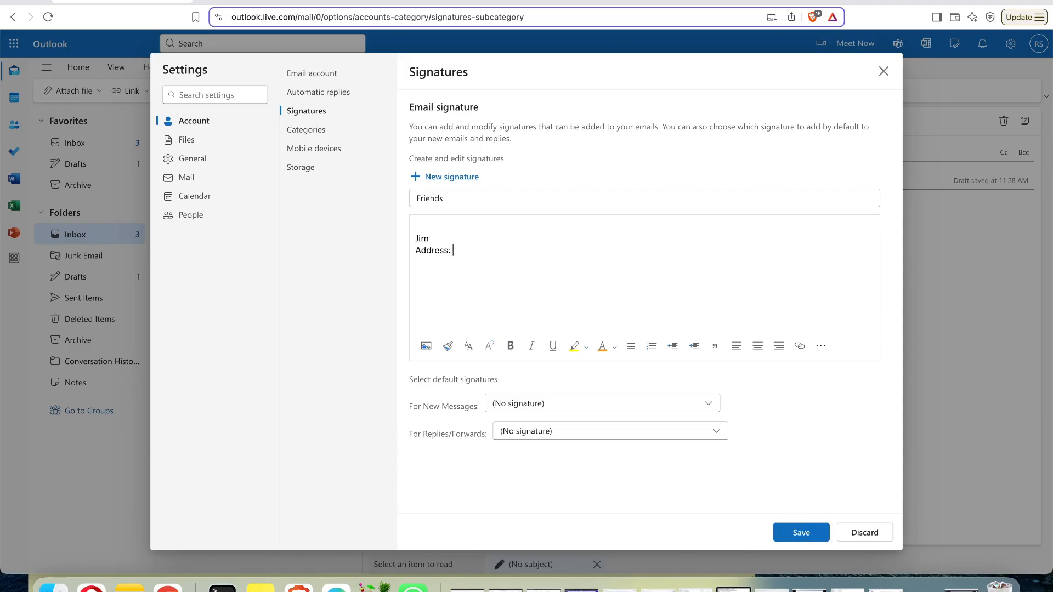
text( As)
text(ho)
key(BackSpace)
key(BackSpace)
key(BackSpace)
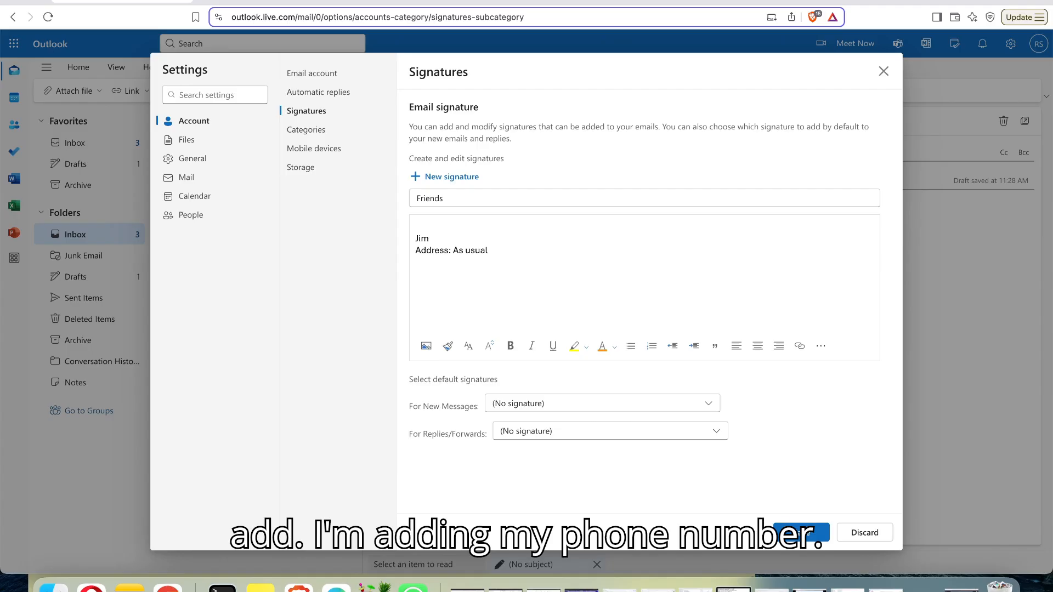
text(Phone)
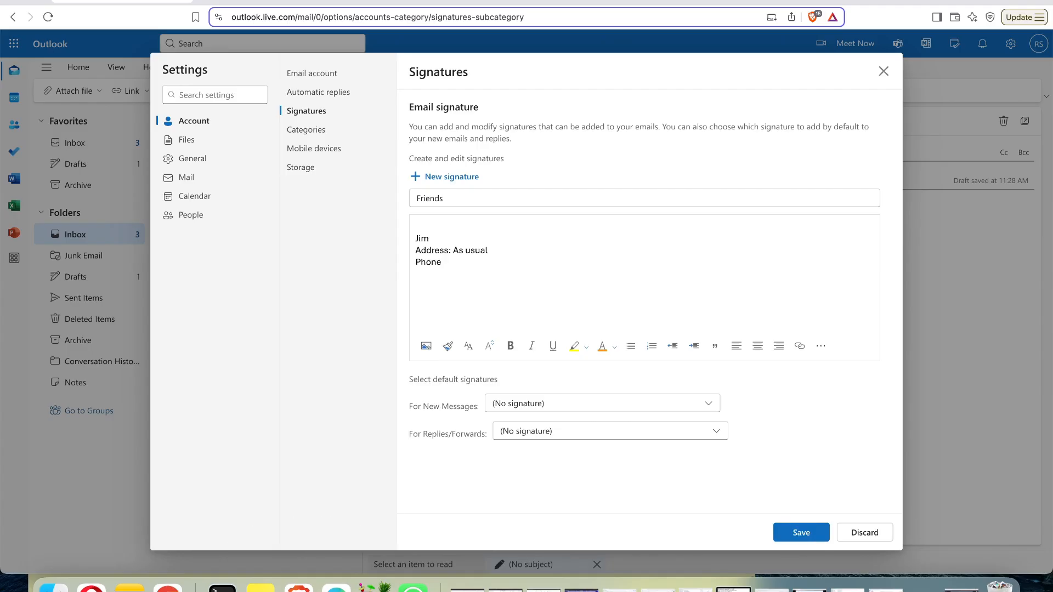
text(: 5998743 )
text(Email)
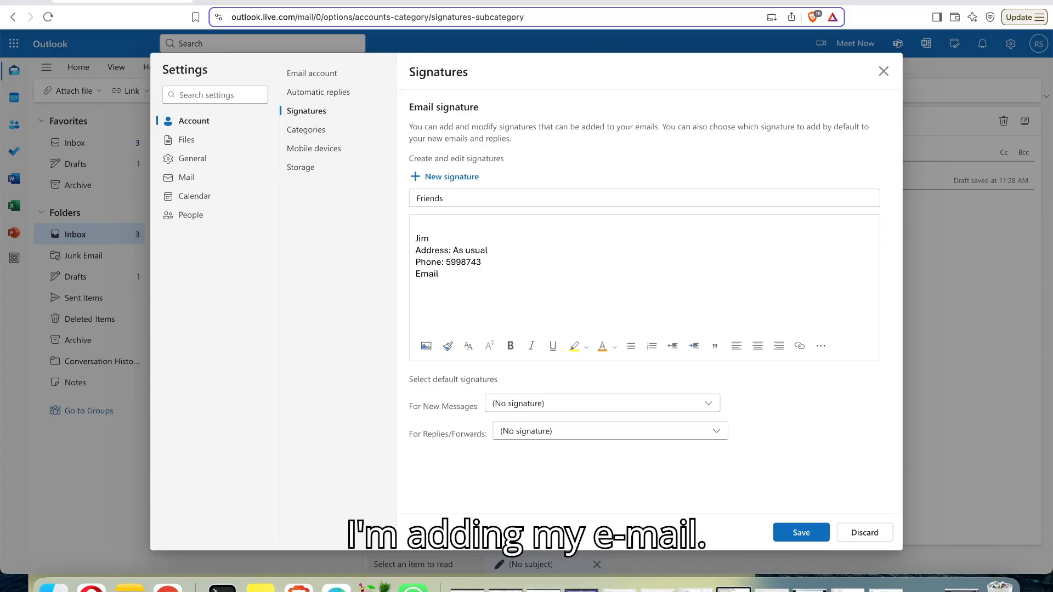
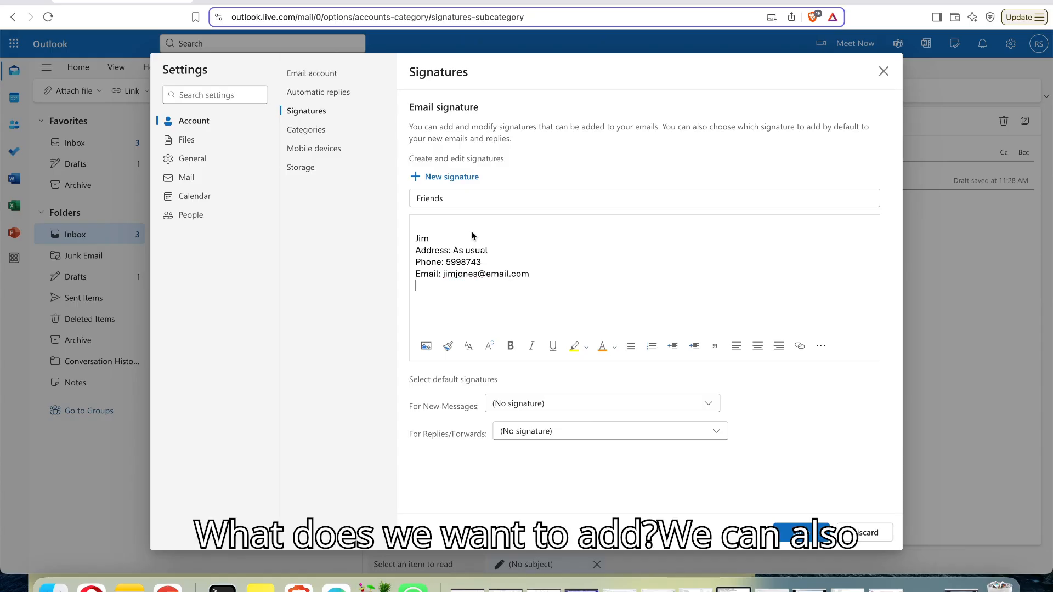
Step: Make the name in the Friends signature bold Arial Black at size 14
double_click(425, 239)
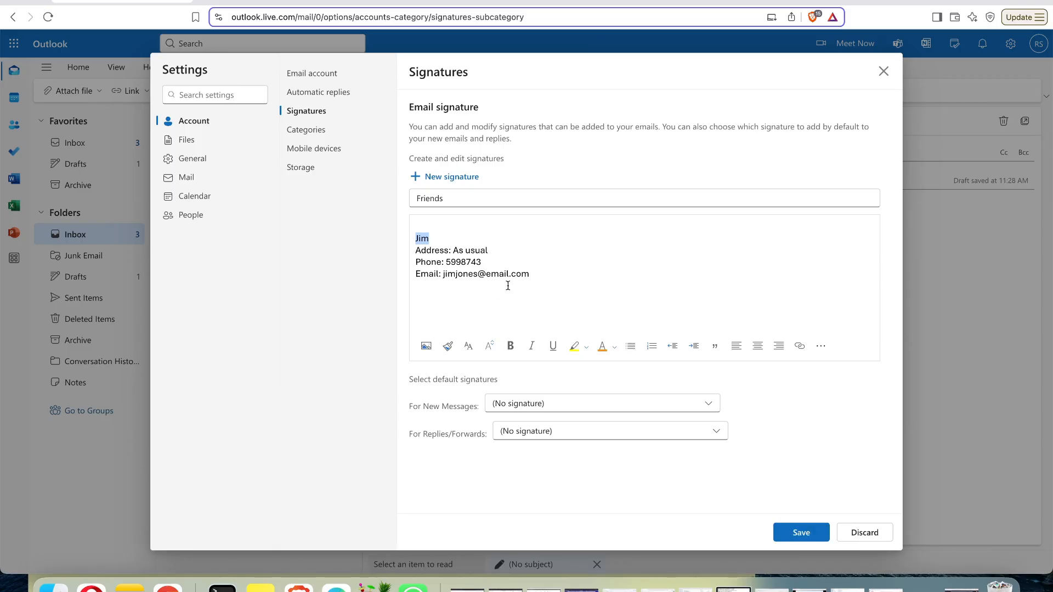
click(510, 345)
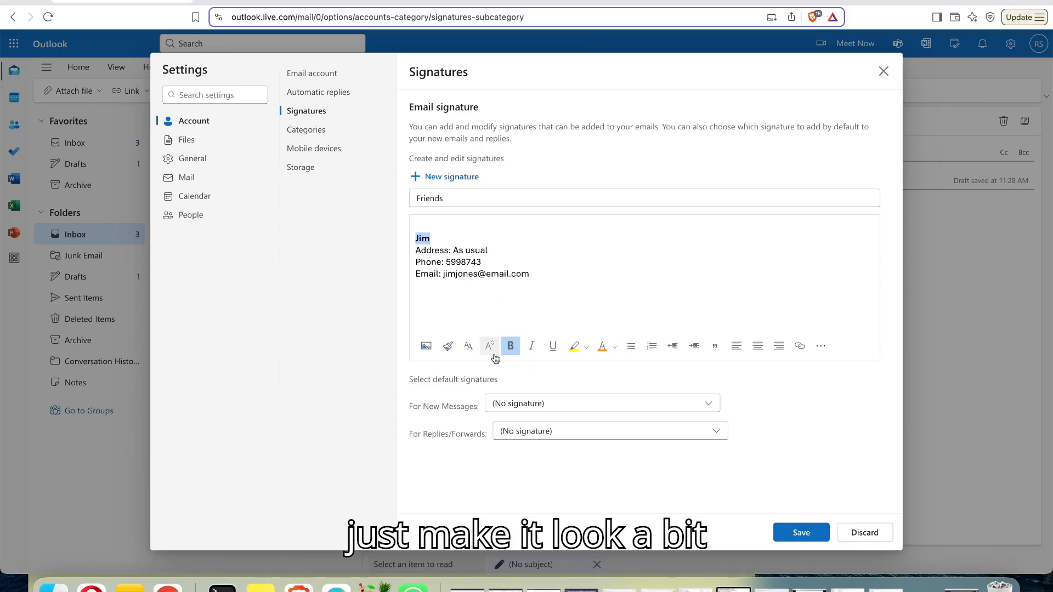
click(468, 348)
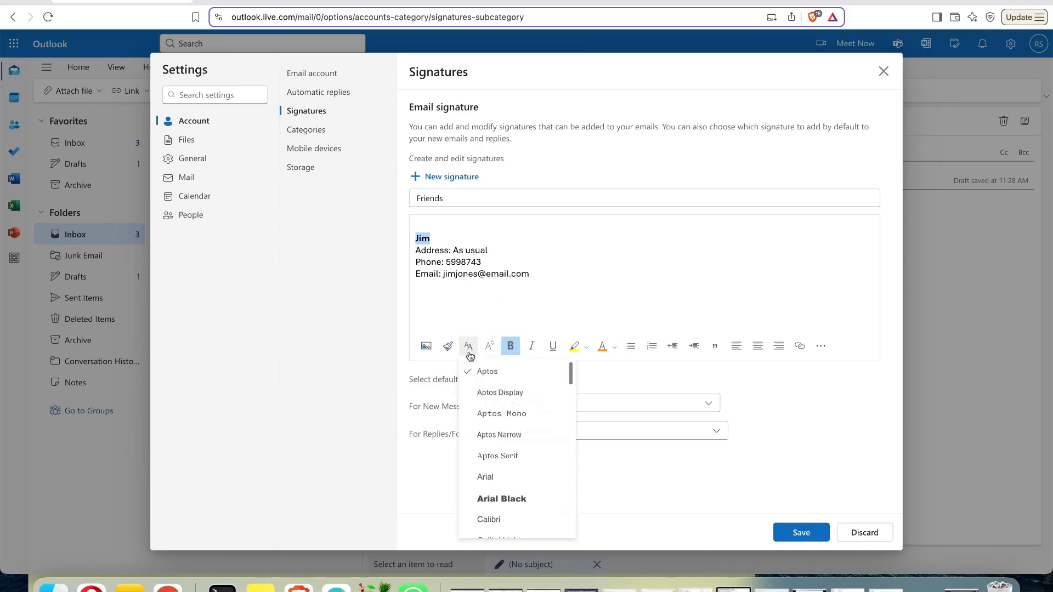
click(534, 496)
click(490, 345)
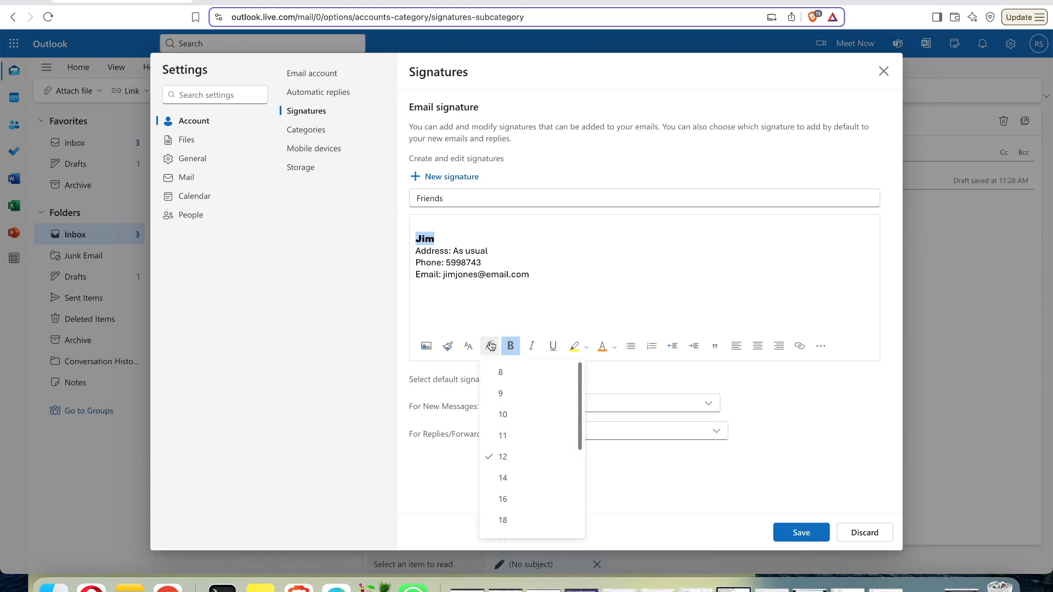
click(513, 491)
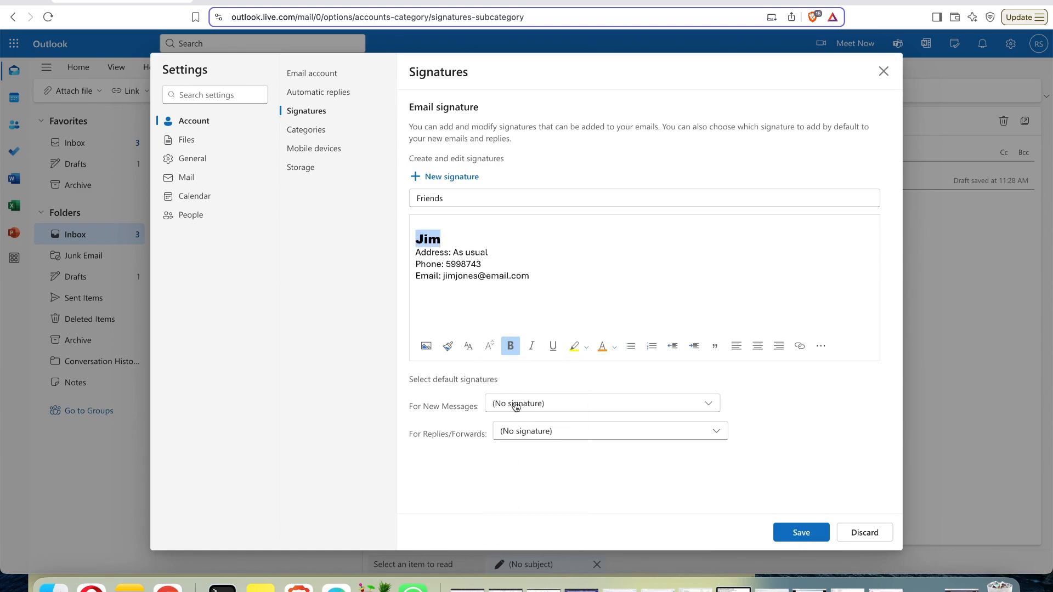
Step: Colour the name green, removing a stray bullet, and select the address, phone and email lines
click(601, 345)
click(629, 347)
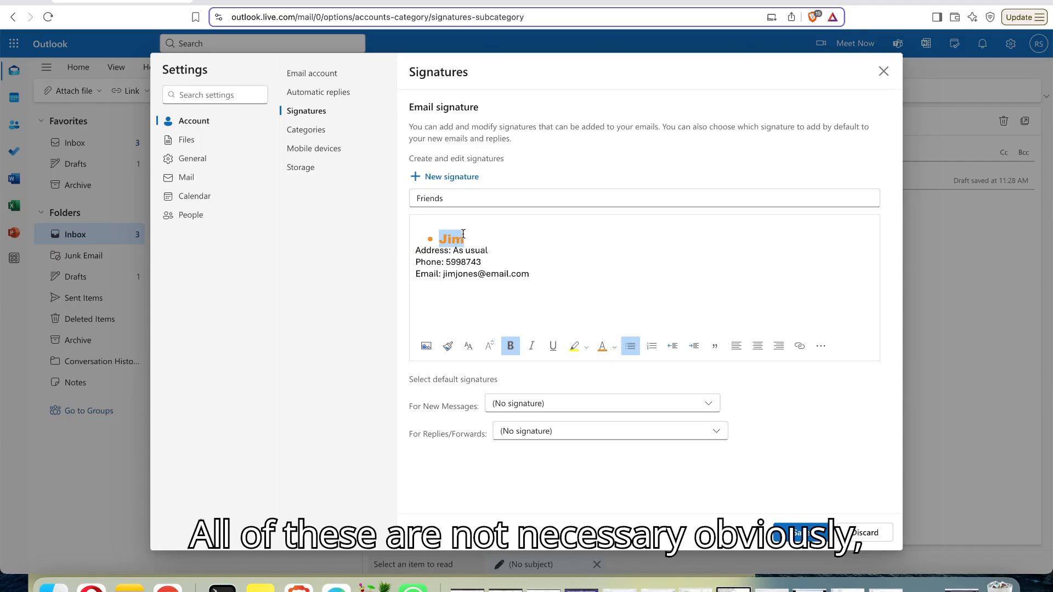
click(629, 354)
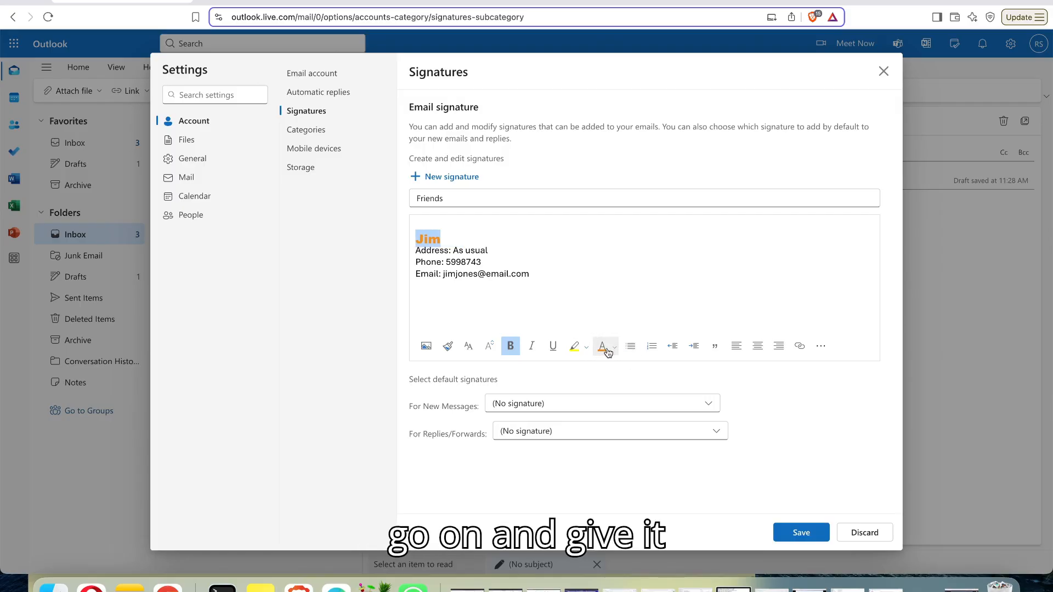
click(612, 347)
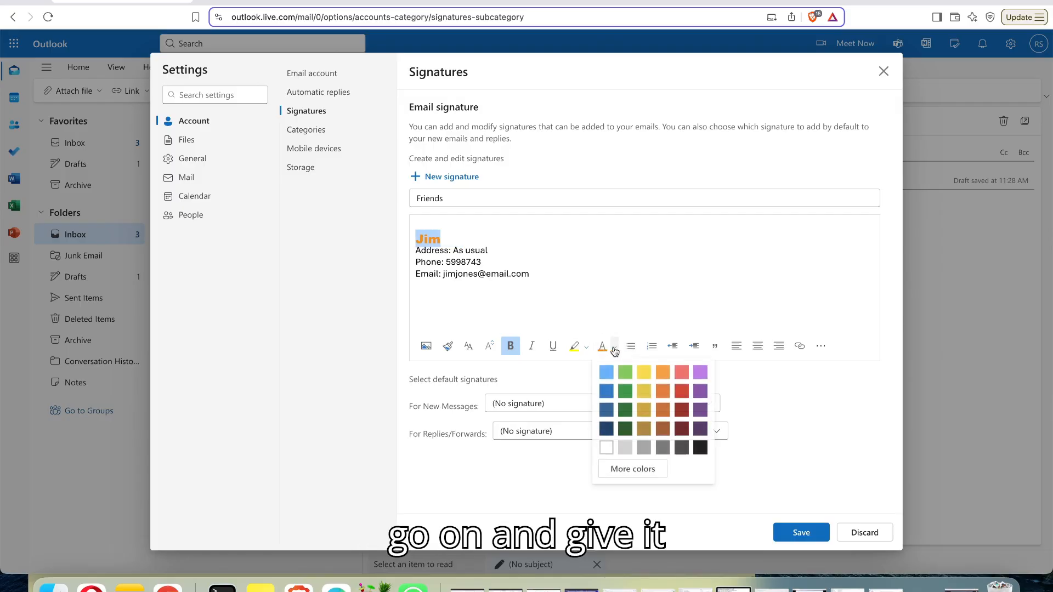
click(628, 394)
drag(548, 279, 402, 266)
click(530, 274)
drag(530, 275, 397, 249)
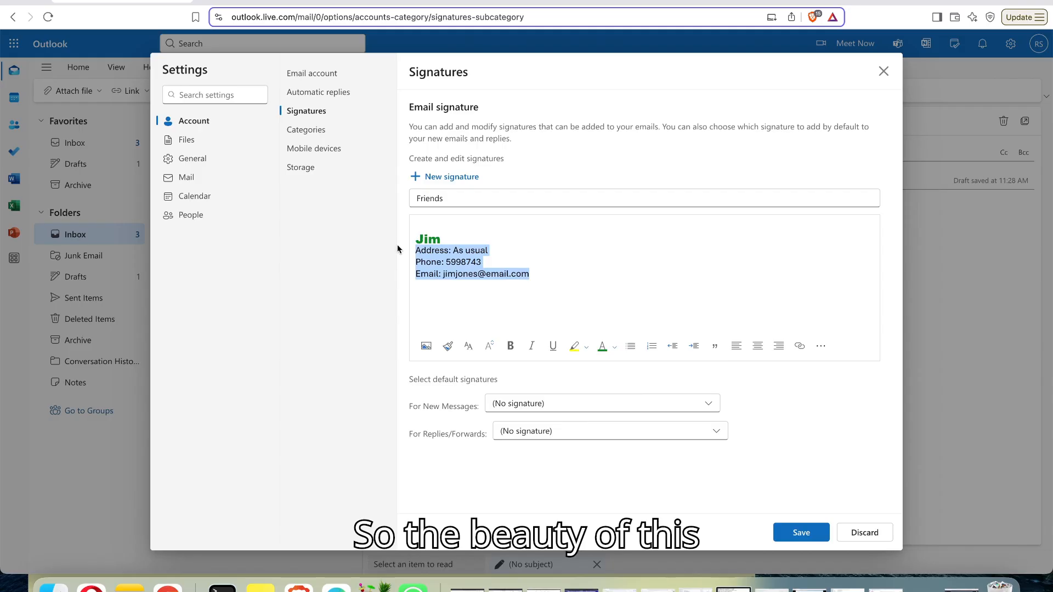
Step: Make the address, phone and email lines bold orange, then check the Friends signature formatting
click(613, 348)
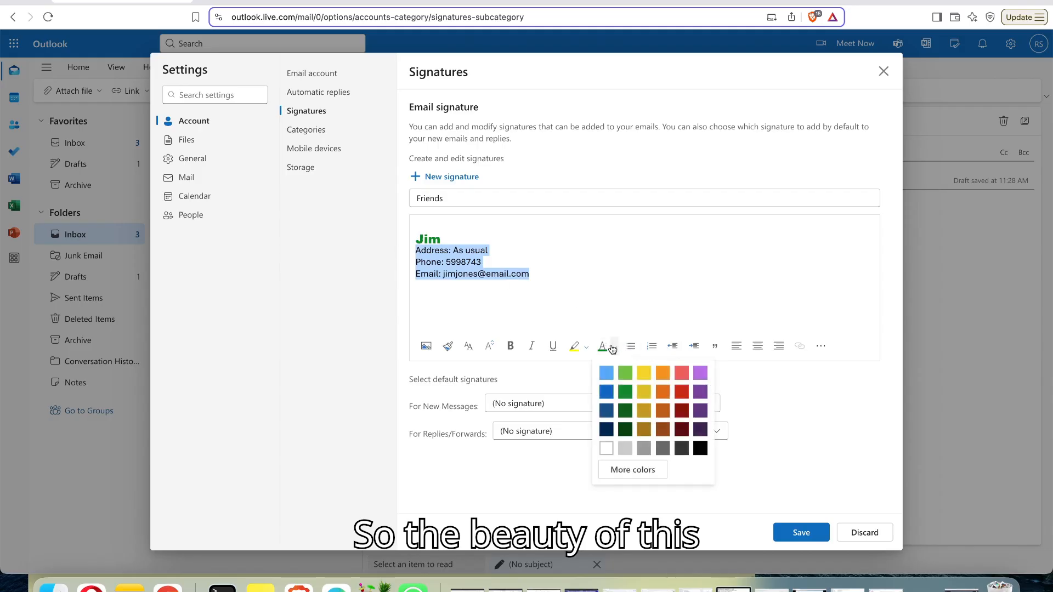
click(665, 409)
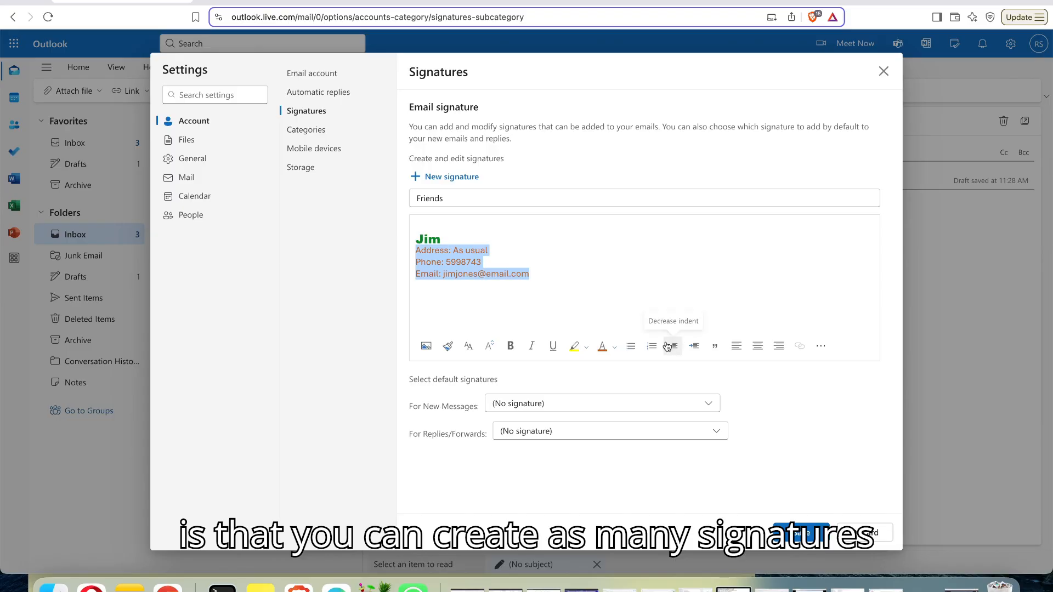
click(510, 345)
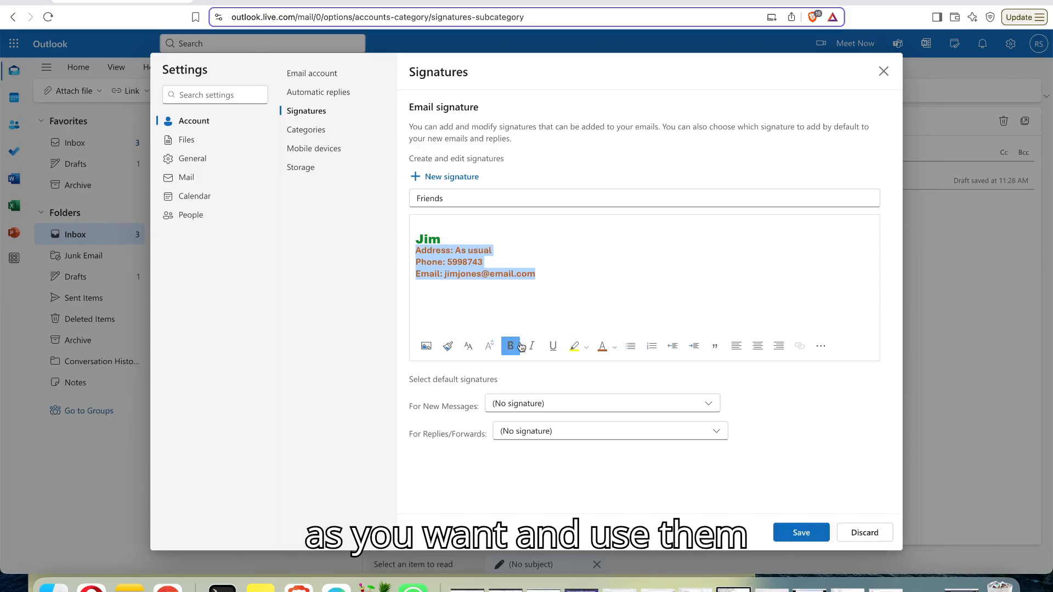
click(580, 296)
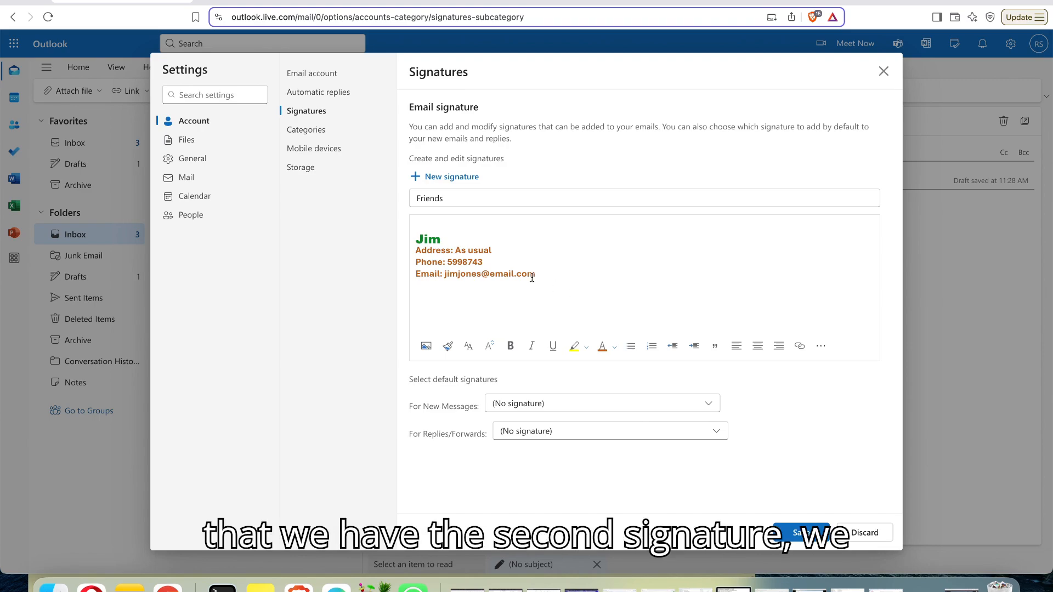
mouse_move(571, 282)
mouse_down()
mouse_move(417, 252)
mouse_move(430, 233)
mouse_up()
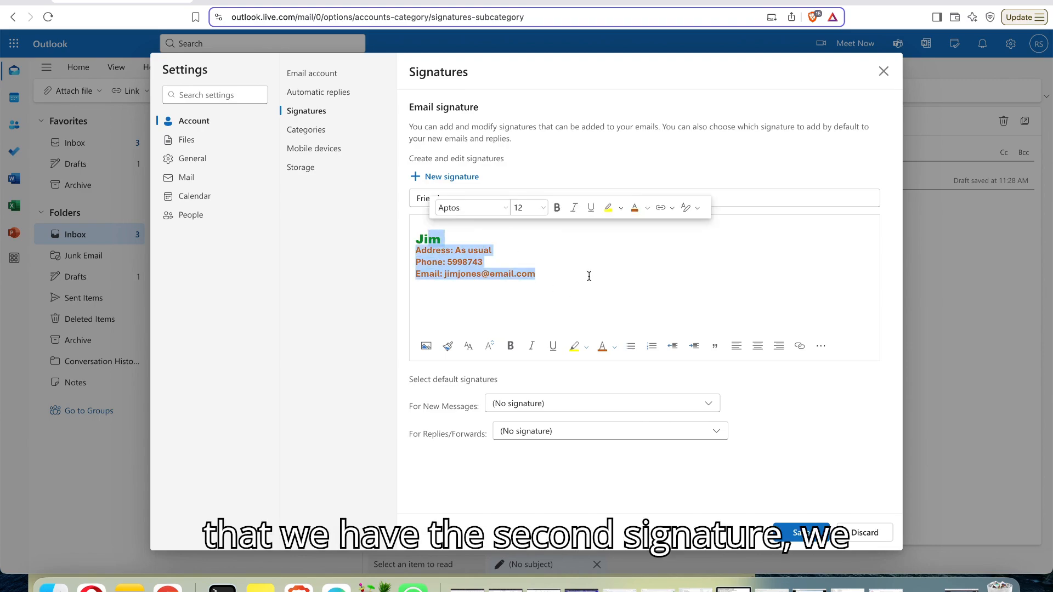
click(614, 281)
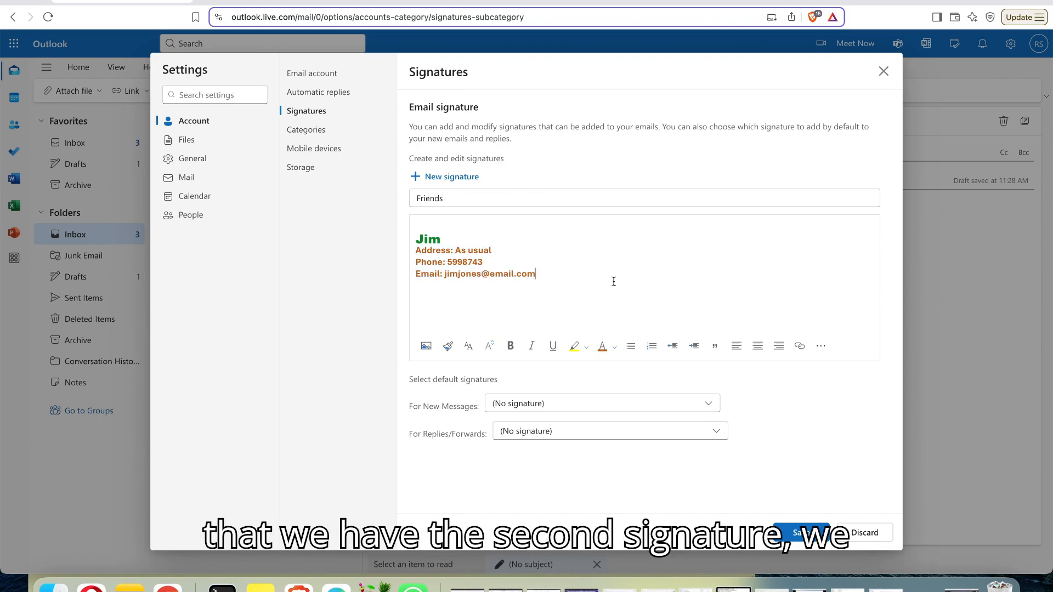
Step: Save the Friends signature, close Settings, discard the old draft, and start a blank new message
click(789, 533)
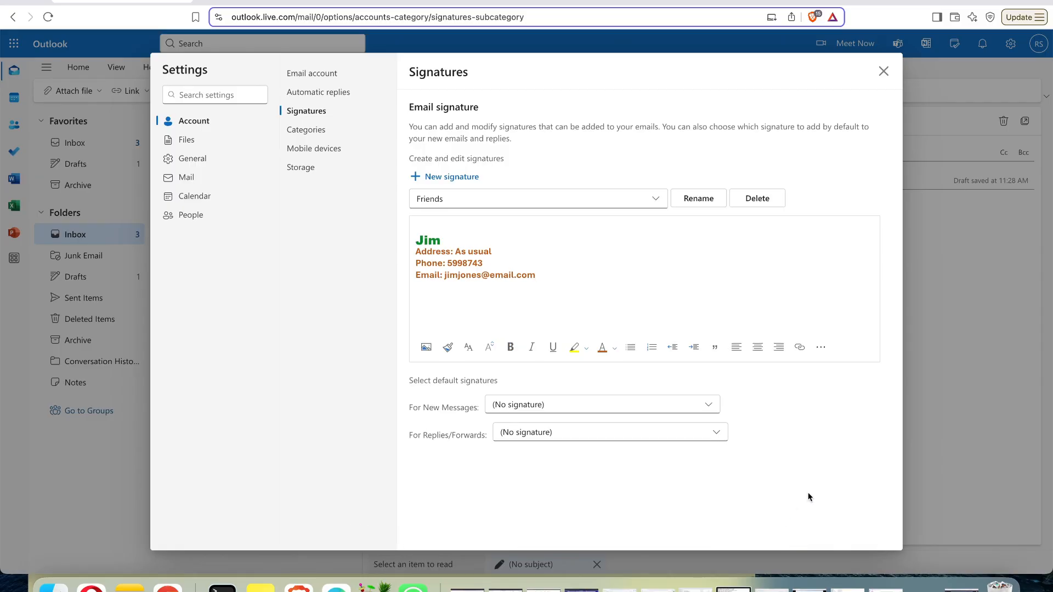
click(883, 72)
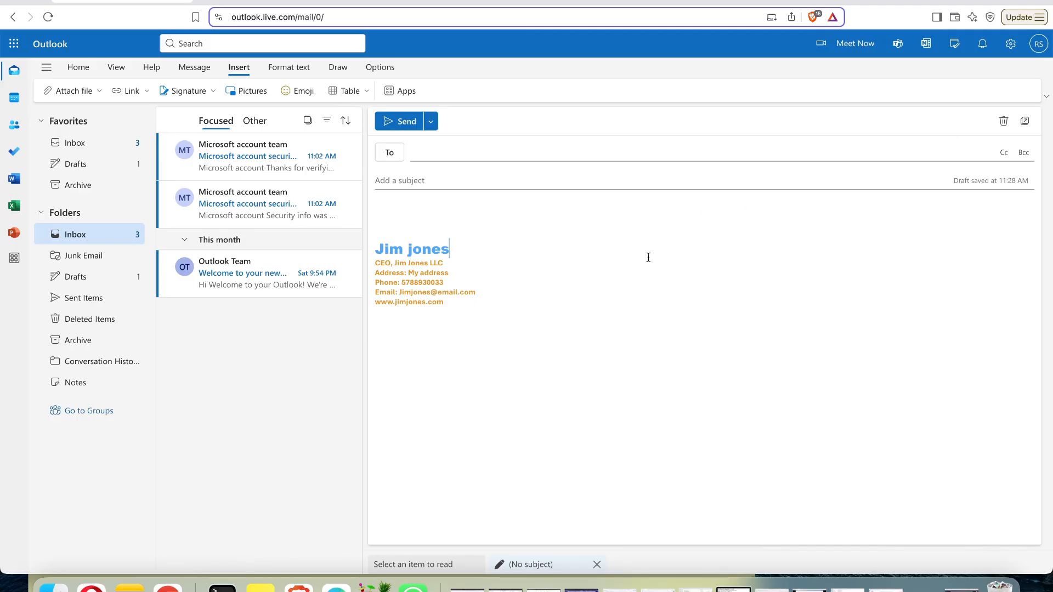
click(1004, 120)
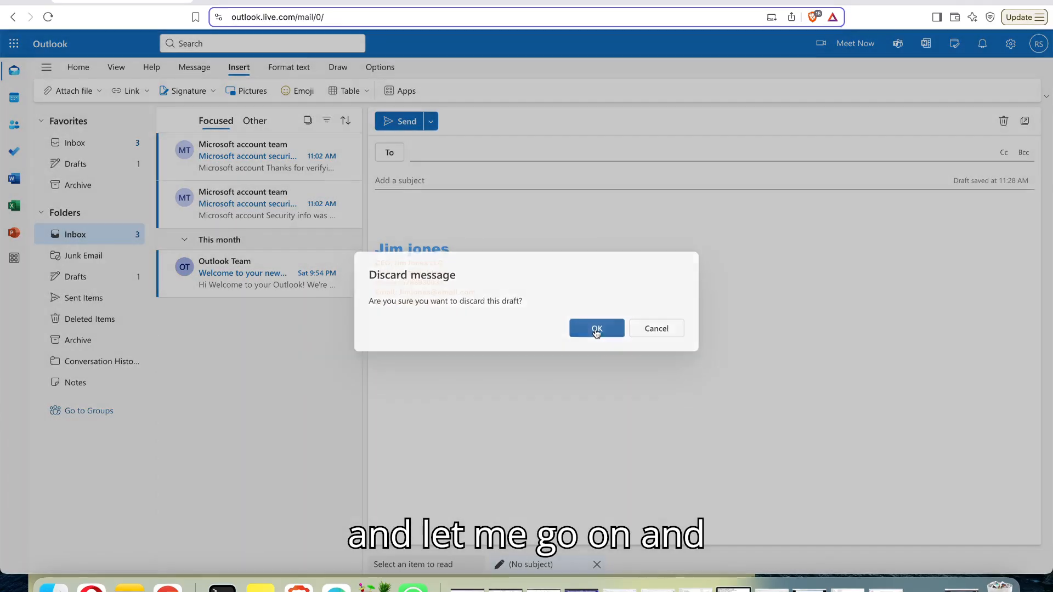
click(594, 328)
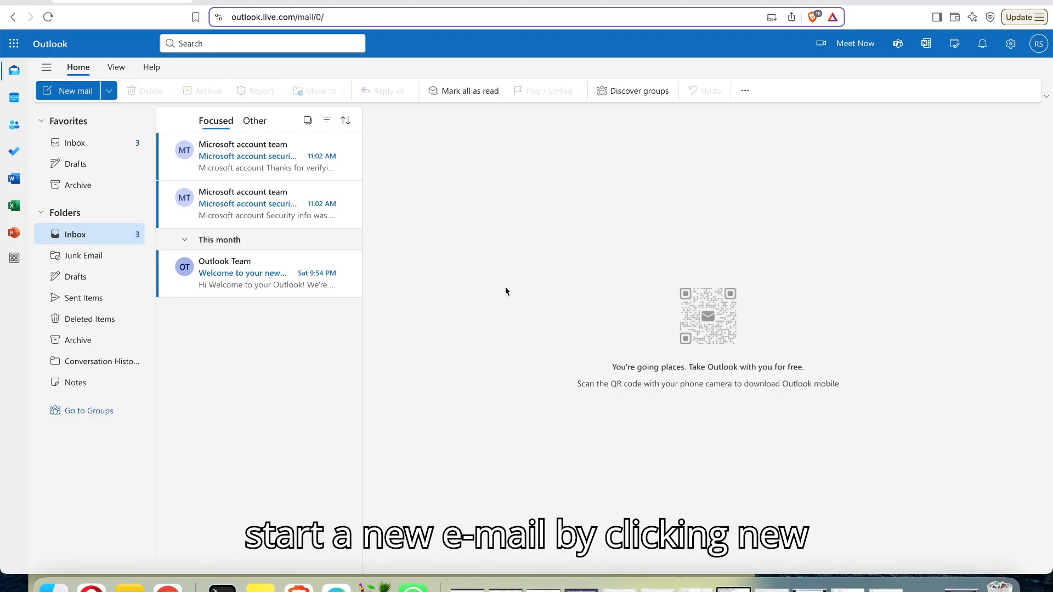
click(68, 90)
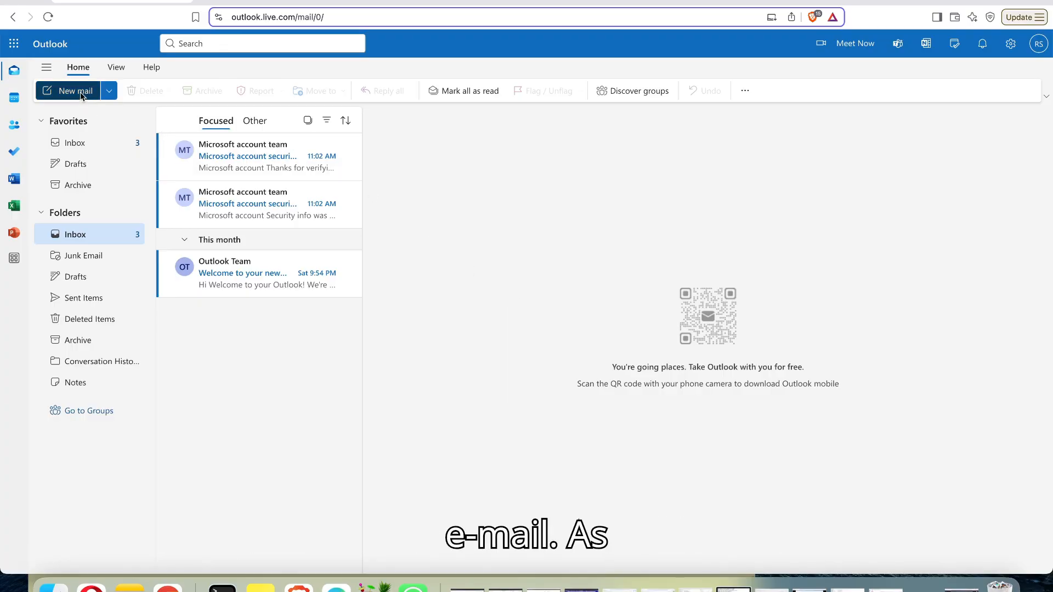
click(450, 230)
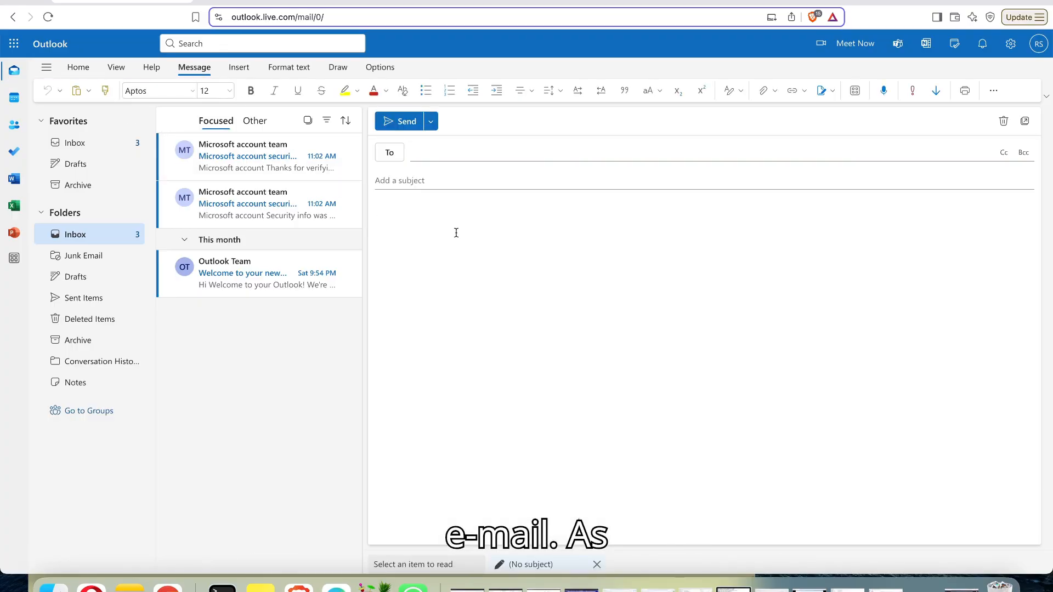
Step: Insert the Friends signature (green Jim, orange contact lines) into the new message body
click(239, 70)
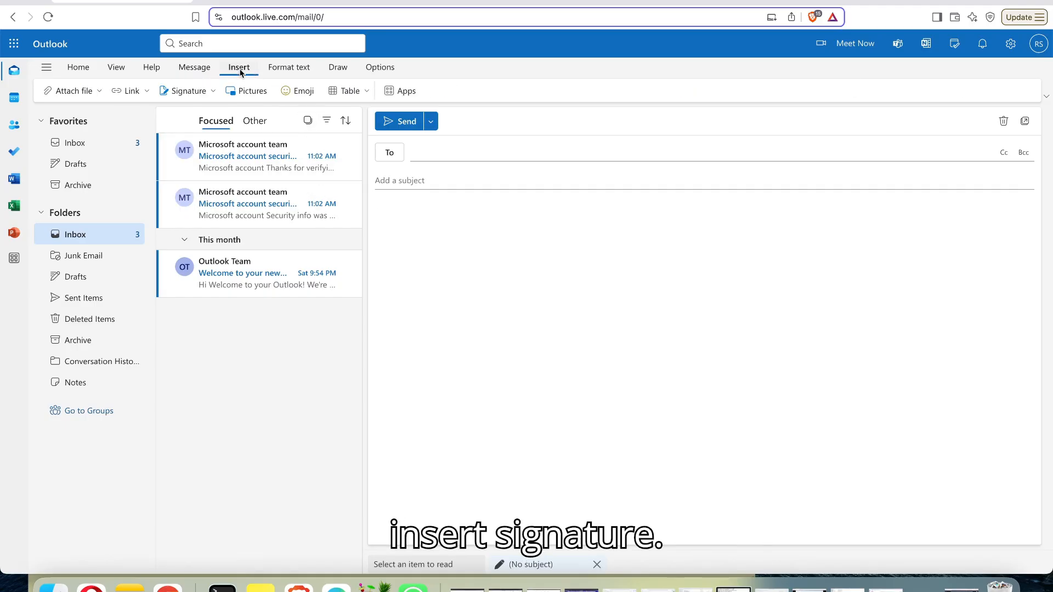
click(212, 90)
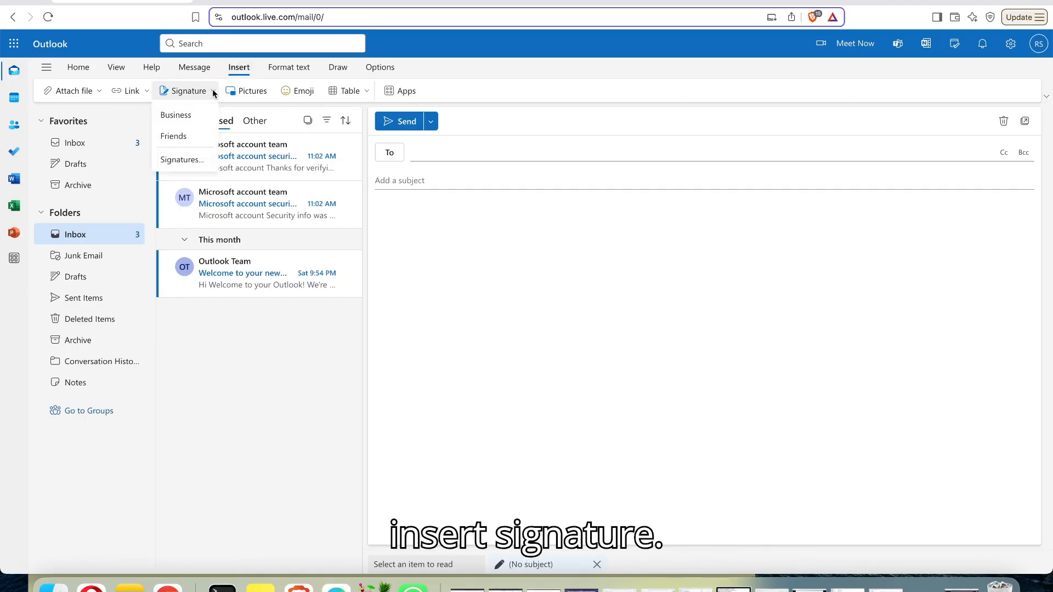
click(184, 138)
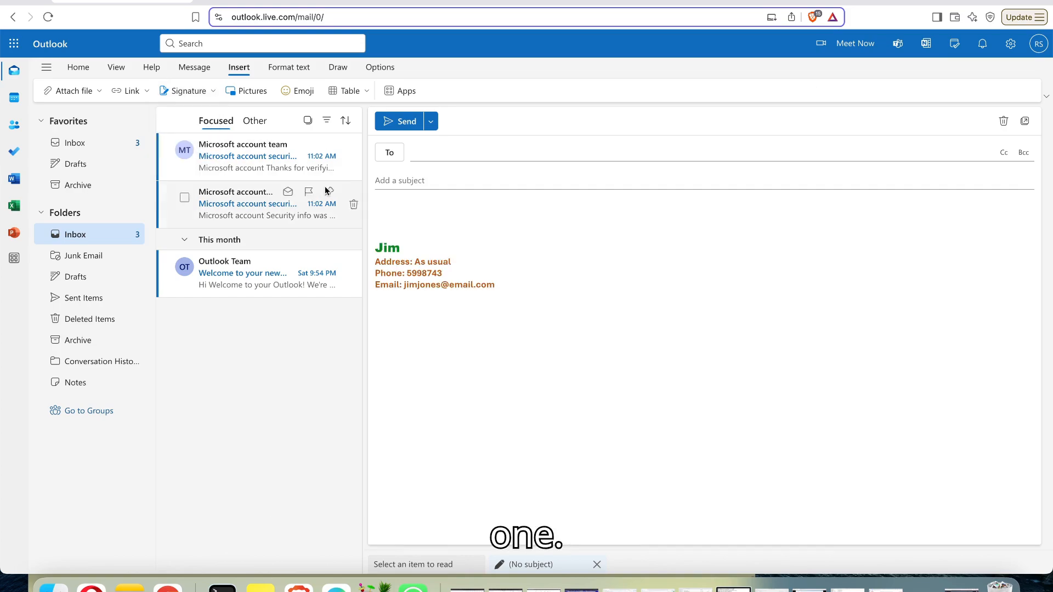
Step: Write the greeting 'Hello friend' on the line above the Friends signature
click(413, 210)
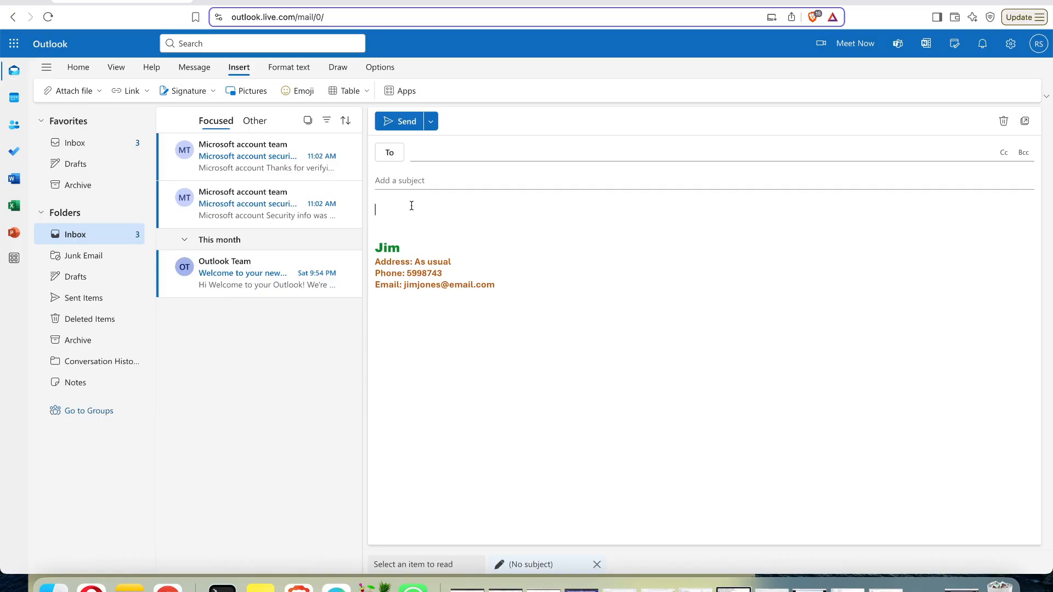
text(hello )
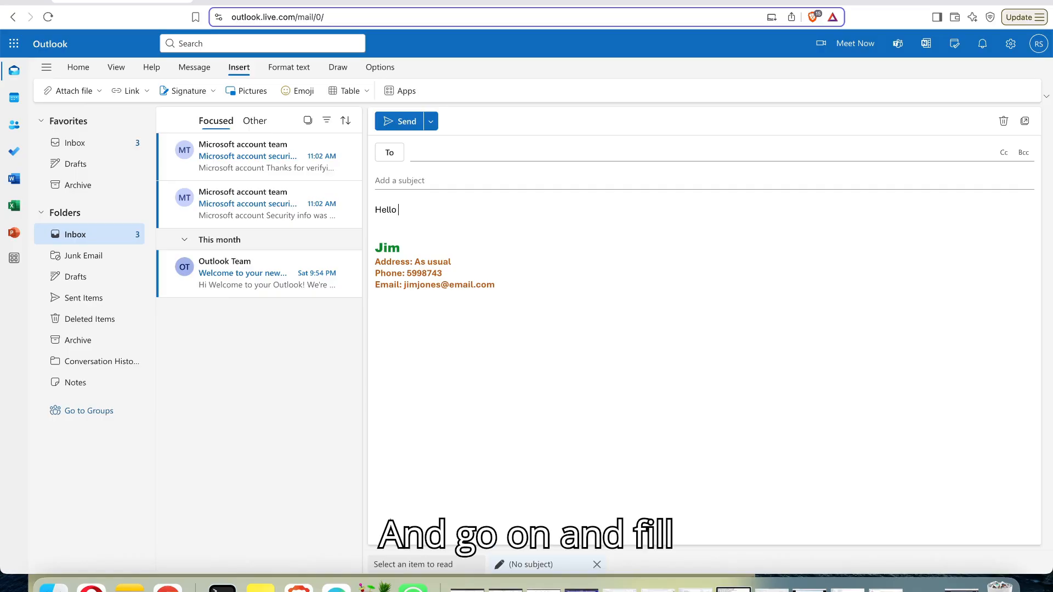
text(FRIEND)
key(BackSpace)
key(BackSpace)
key(BackSpace)
key(BackSpace)
key(BackSpace)
key(BackSpace)
text(friend)
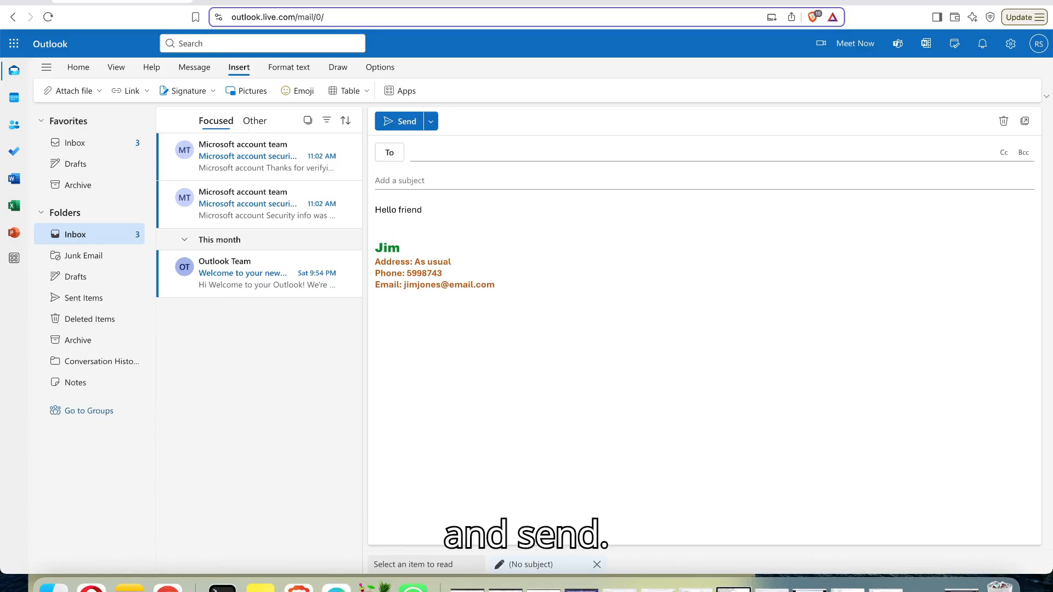
click(428, 232)
click(423, 211)
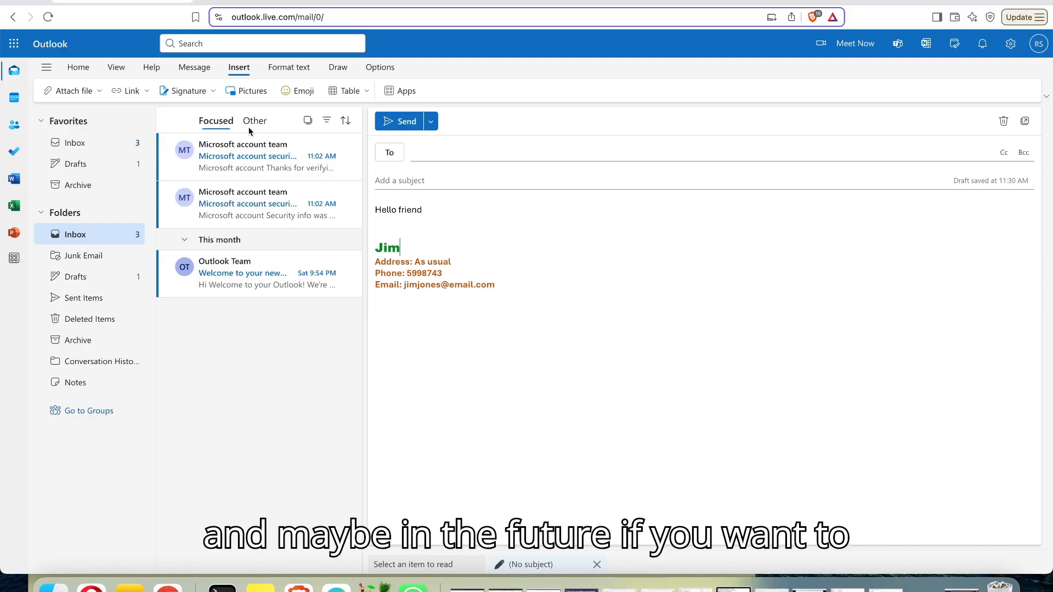
Step: Delete the Friends signature in signature settings, save the change, and close Settings
click(211, 91)
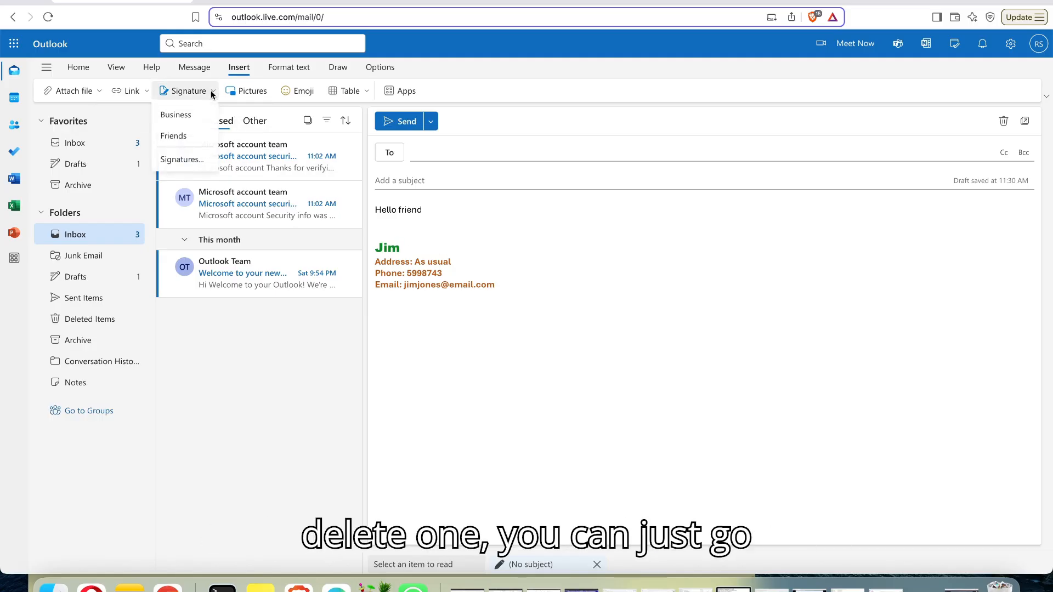
click(185, 159)
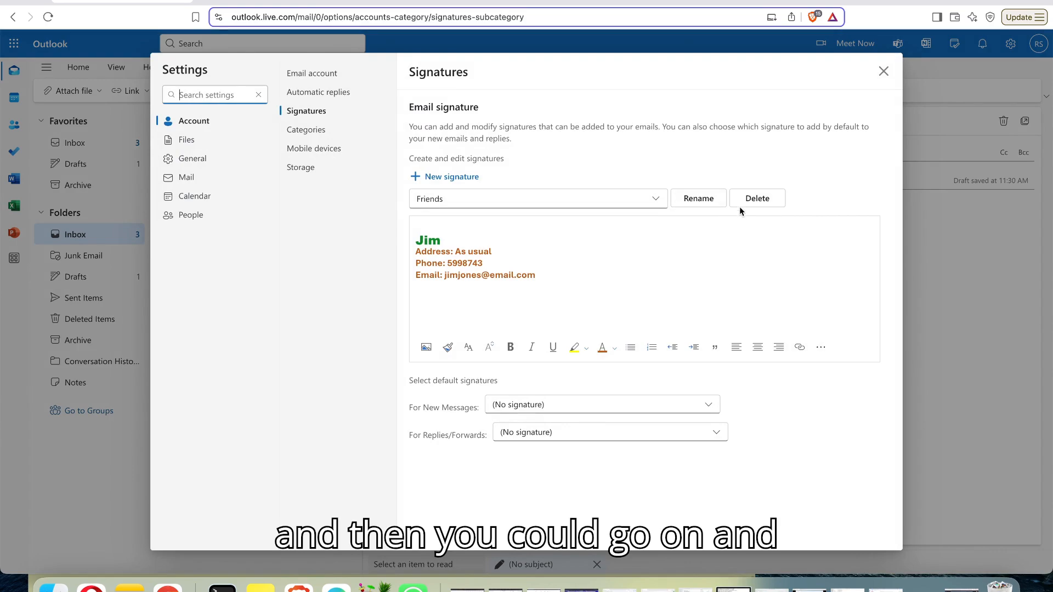
click(757, 198)
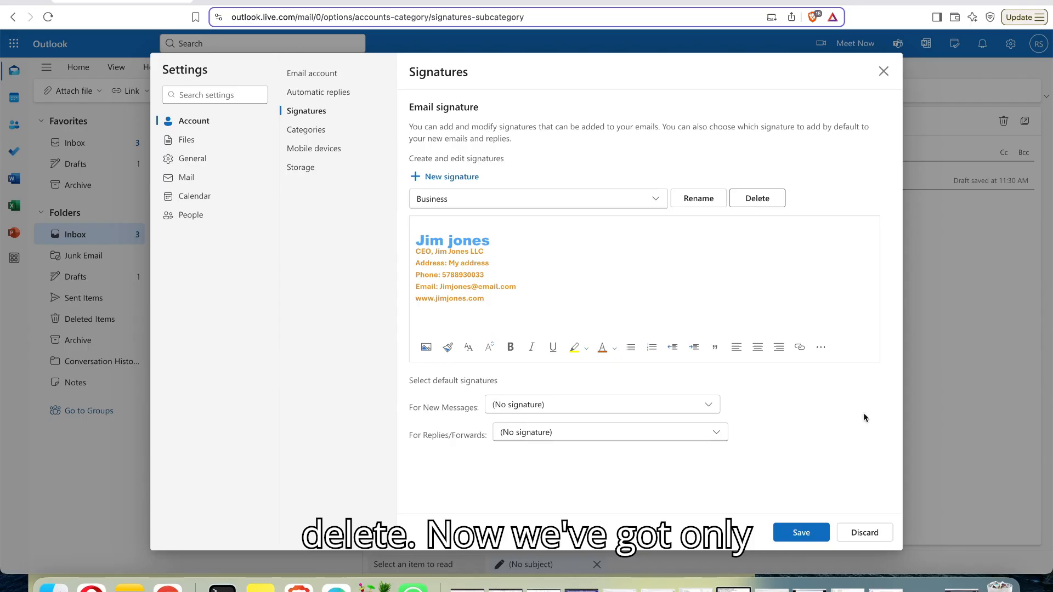
click(795, 533)
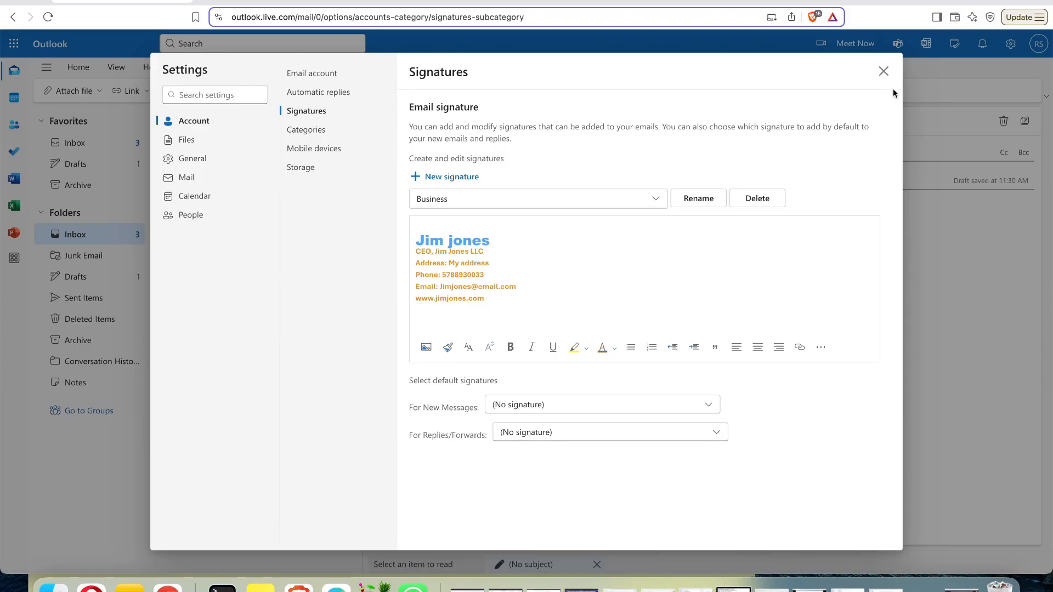
click(883, 72)
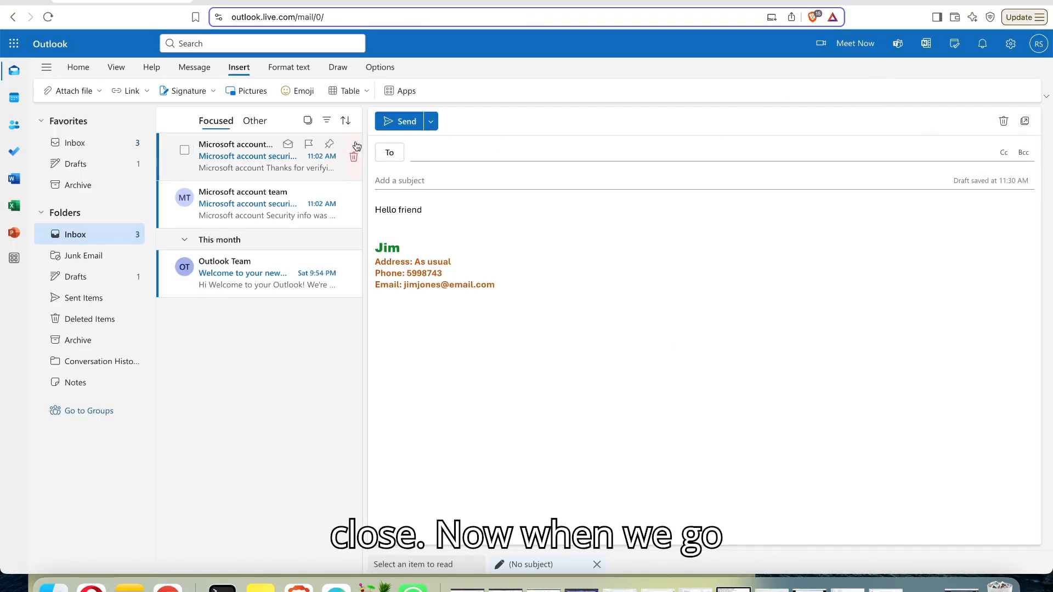
Step: Show the Signature list to confirm only Business remains
click(211, 91)
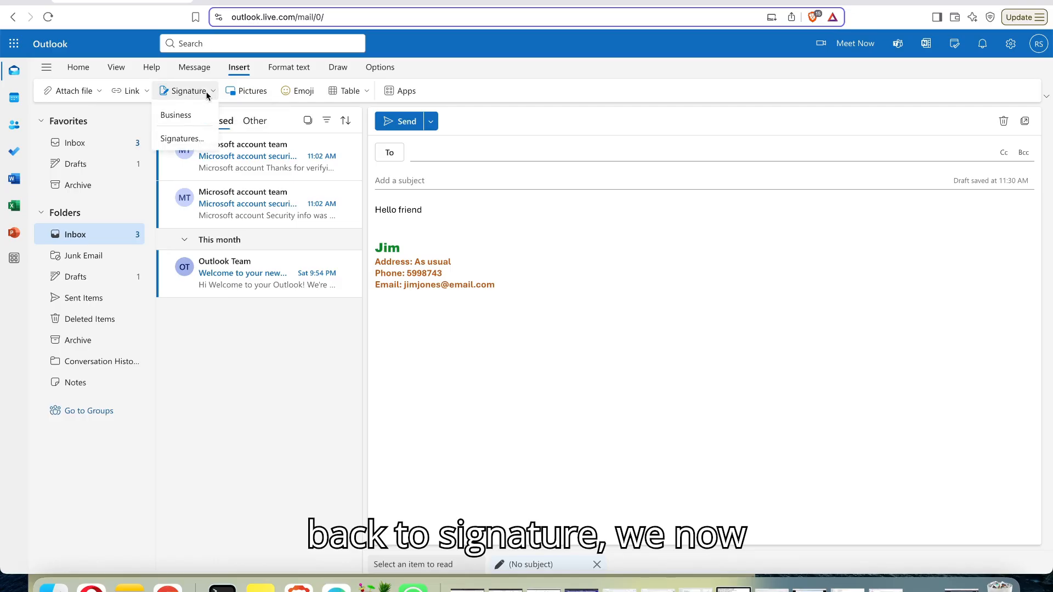